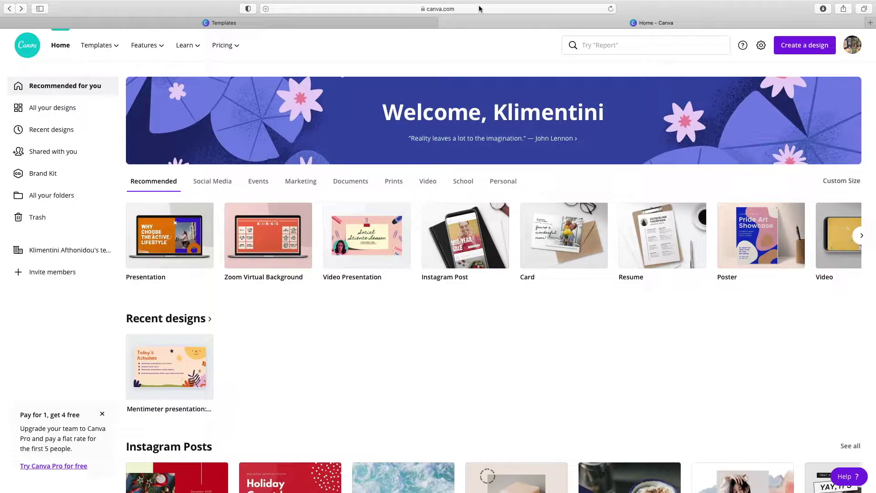
- Show the new design types, such as Custom size, Presentation and Poster, from the home page
click(804, 48)
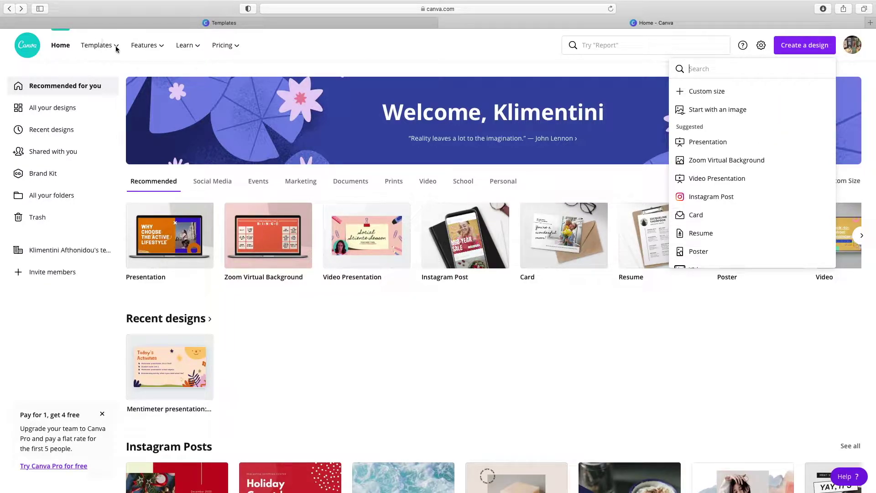
- Start a new blank Card design from Templates under Personal
mouse_move(117, 49)
click(138, 160)
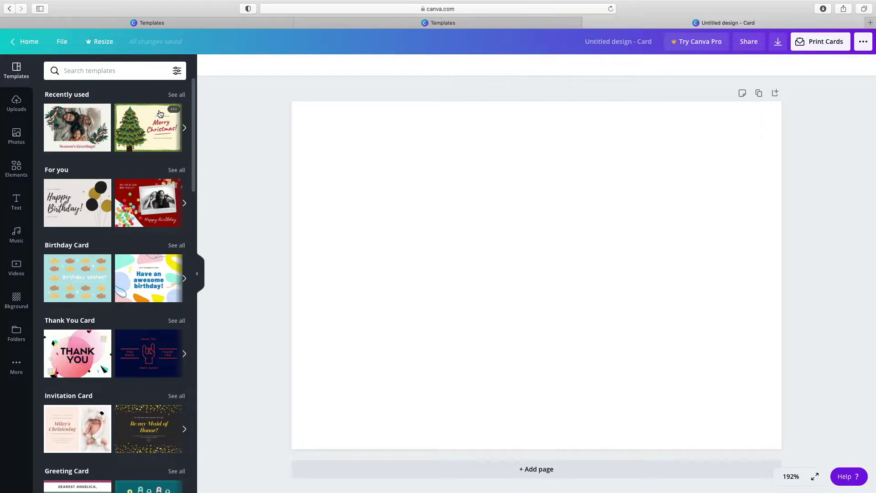
- Search card templates for 'christmas' and apply the Season's Greetings family-photo template
click(80, 71)
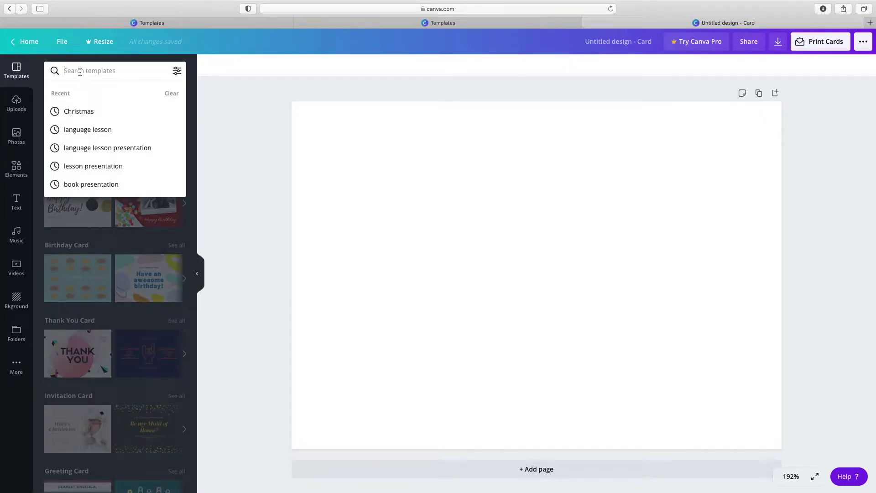
text(christmas)
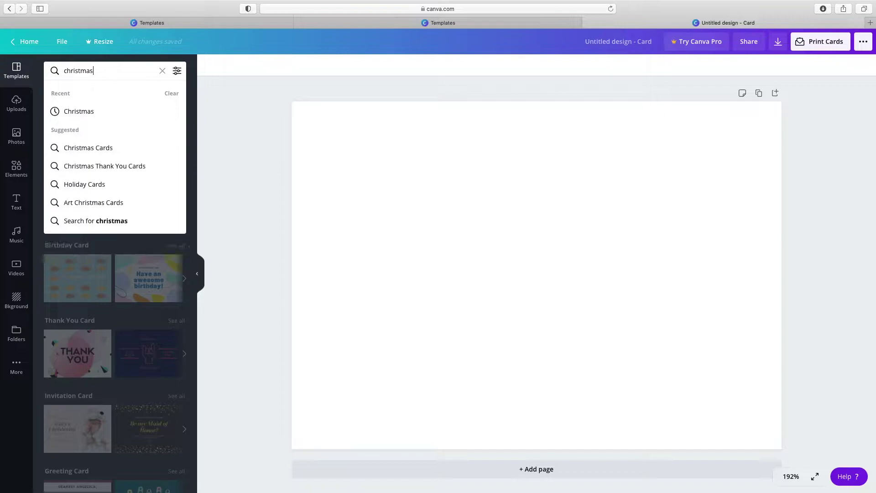
key(Return)
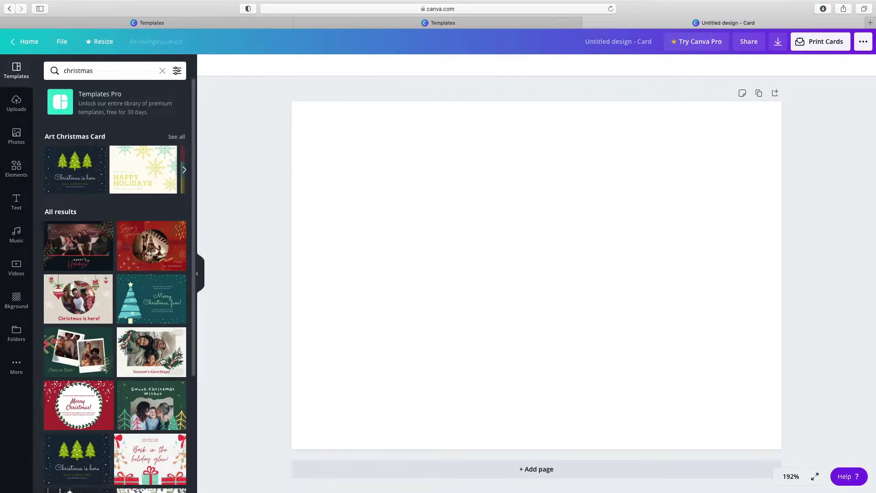
click(169, 363)
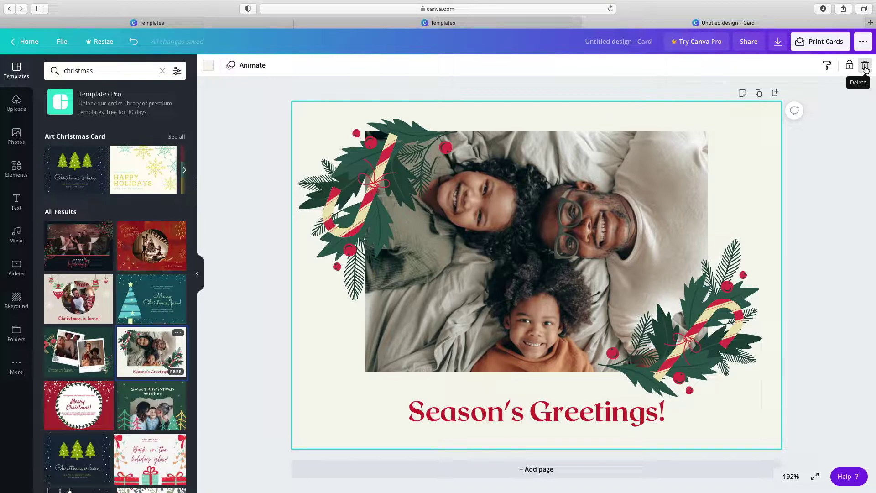
- Set the editor zoom to 200%
click(795, 478)
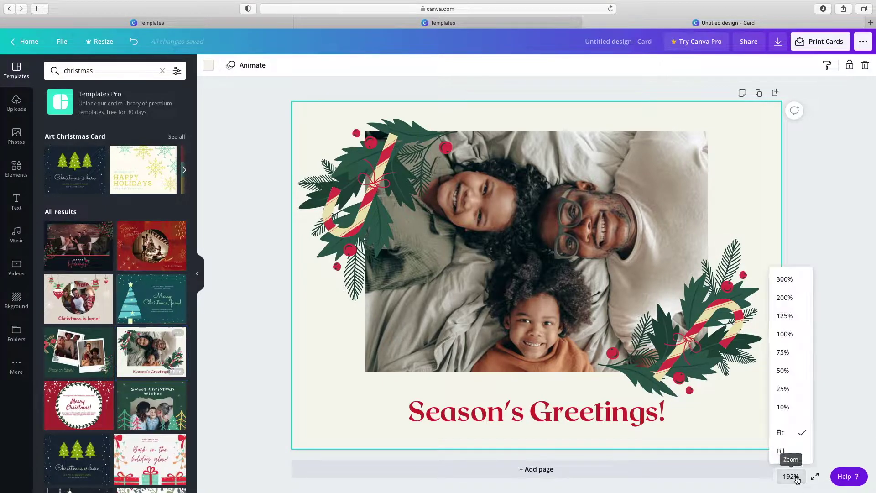
click(785, 299)
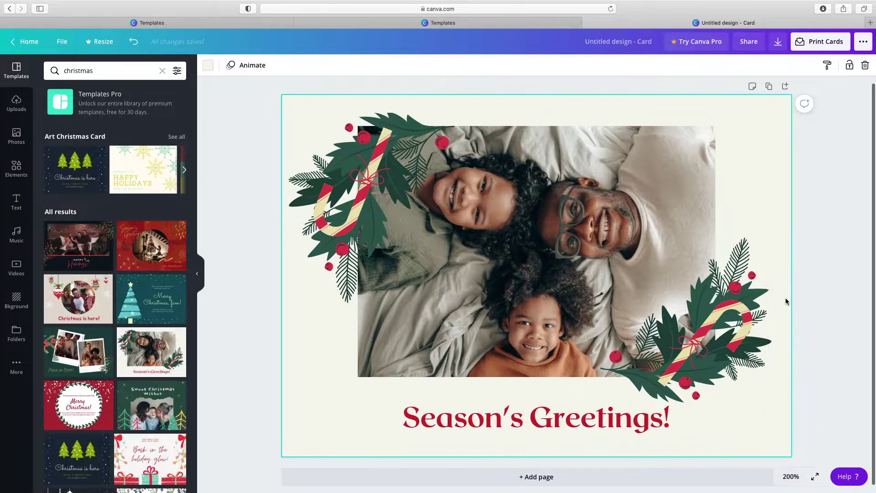
- Upload the istockphoto JPG from the Desktop into the Uploads library
click(19, 104)
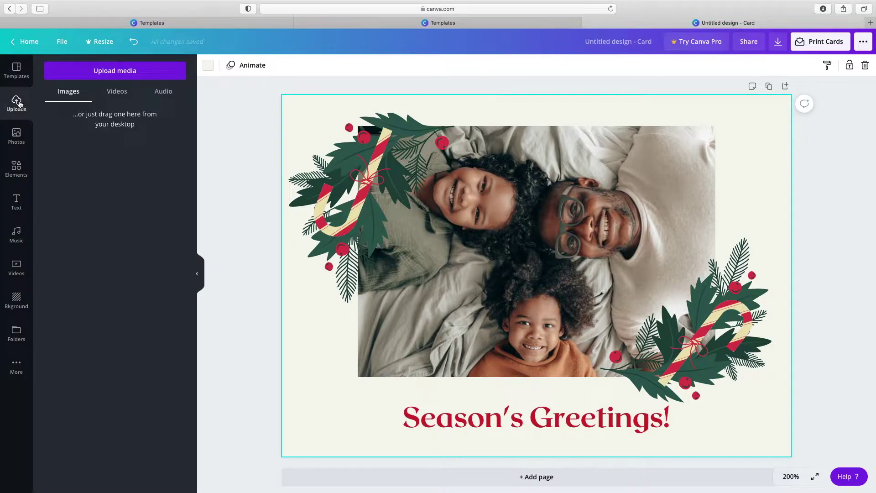
click(112, 71)
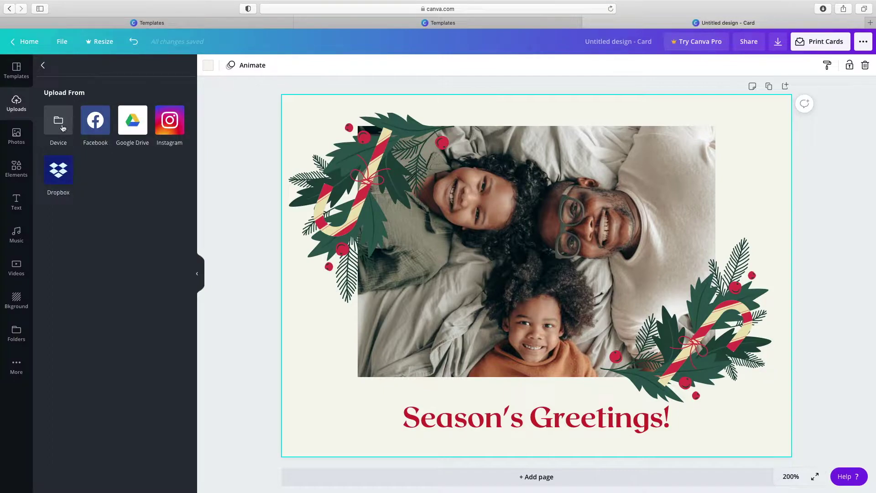
click(58, 121)
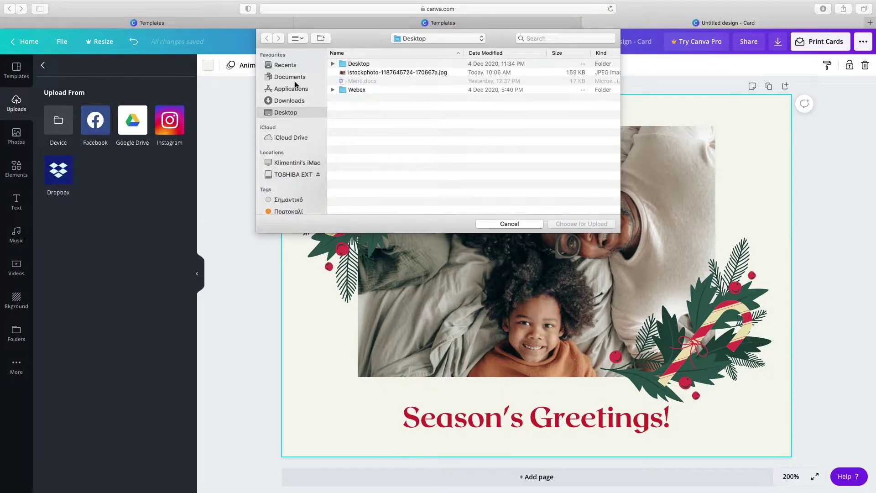
click(364, 73)
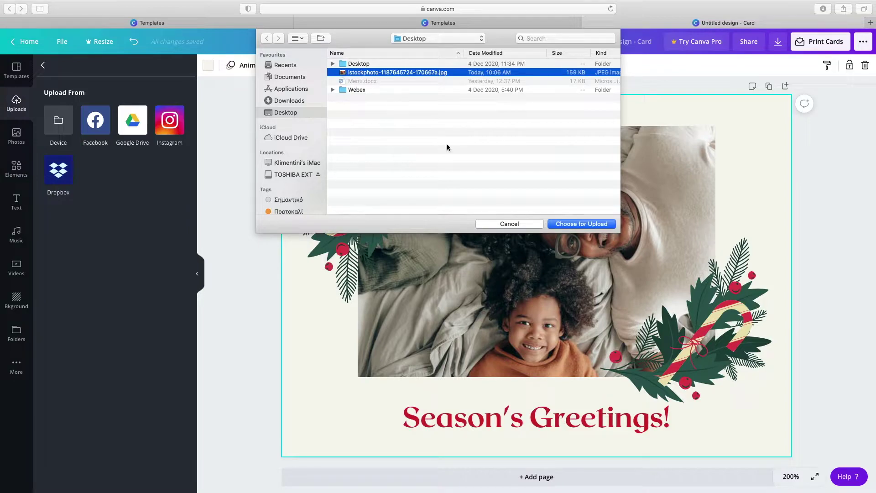
click(574, 226)
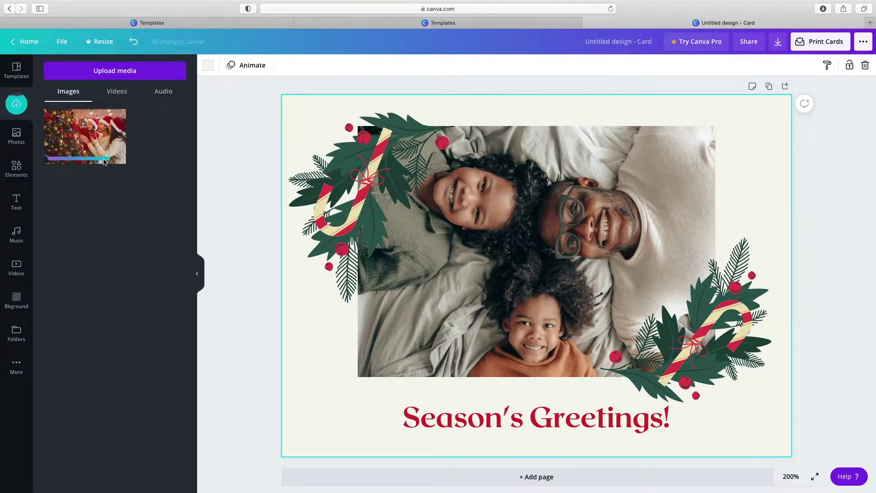
- Add the uploaded Christmas-tree photo to the card and enlarge it to fill the frame
click(96, 143)
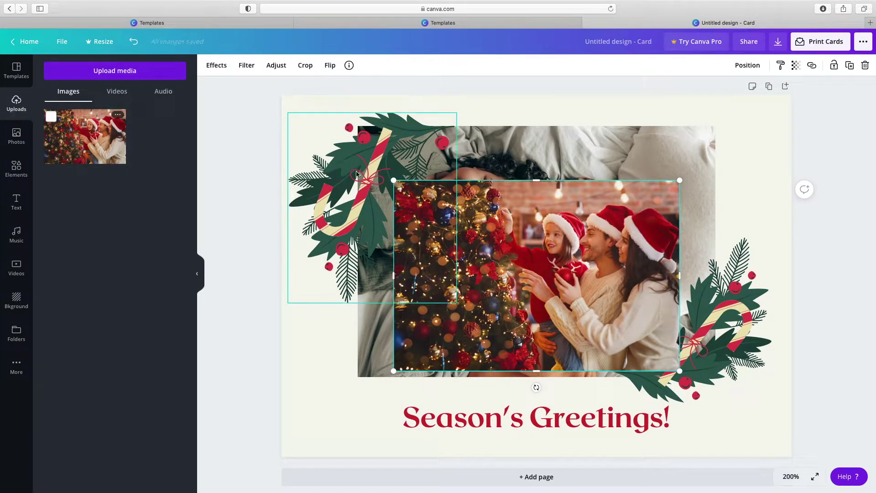
drag(396, 181, 355, 156)
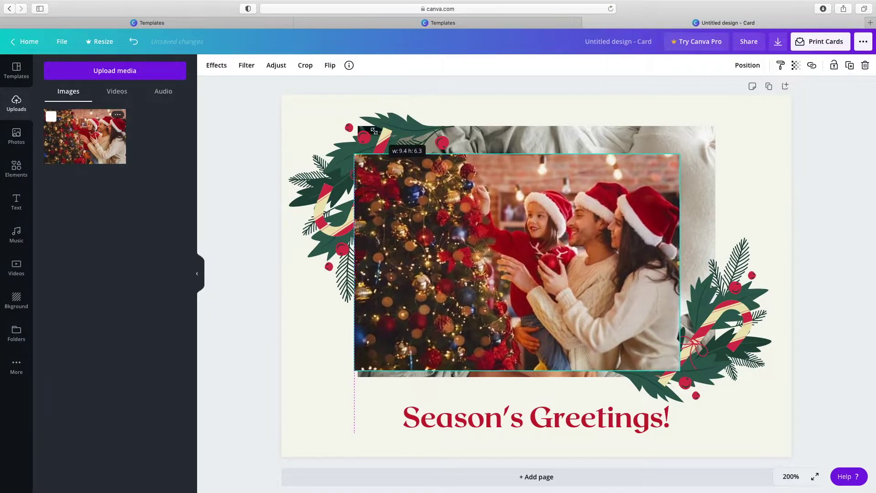
drag(680, 154, 723, 128)
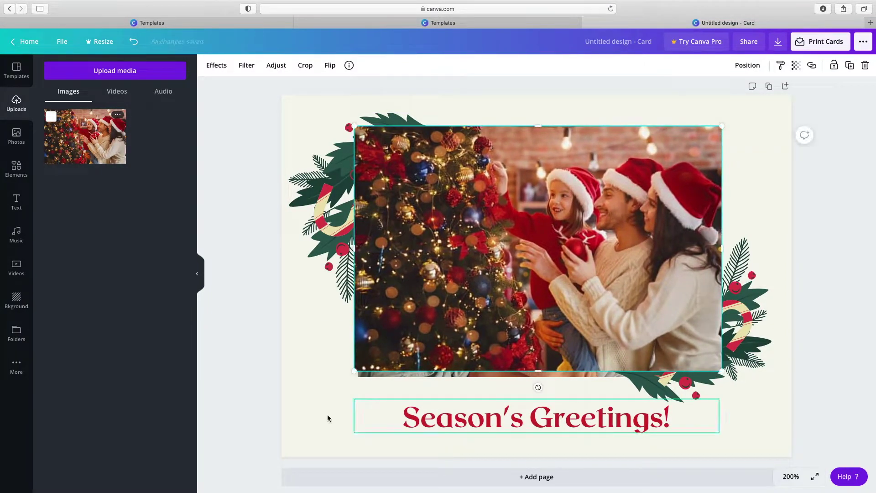
drag(355, 370, 357, 395)
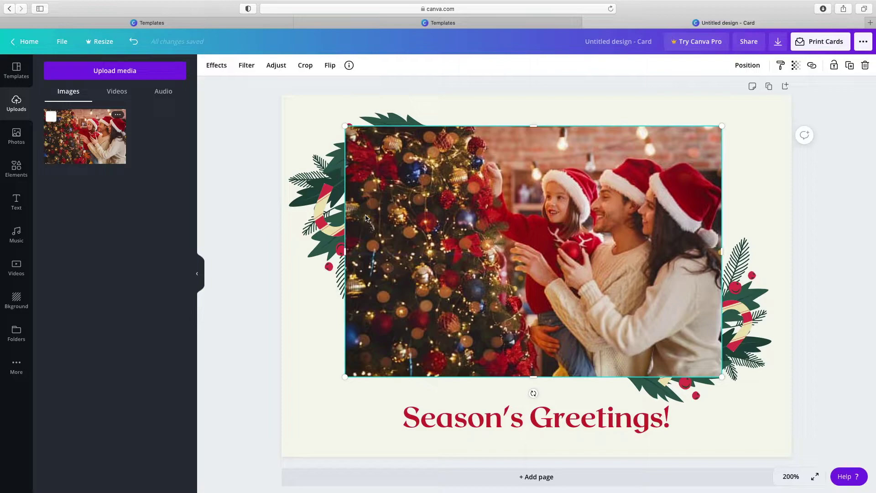
- Send the new photo to the back and delete the template's old family photo
right_click(519, 245)
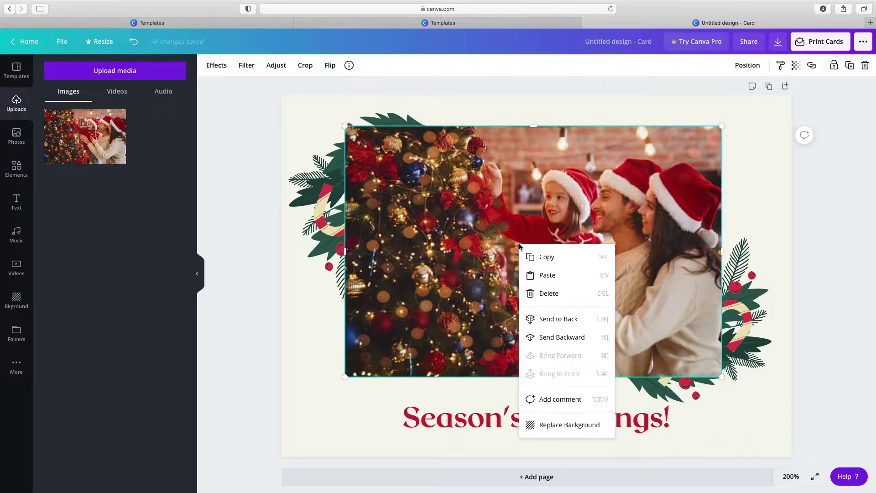
click(553, 320)
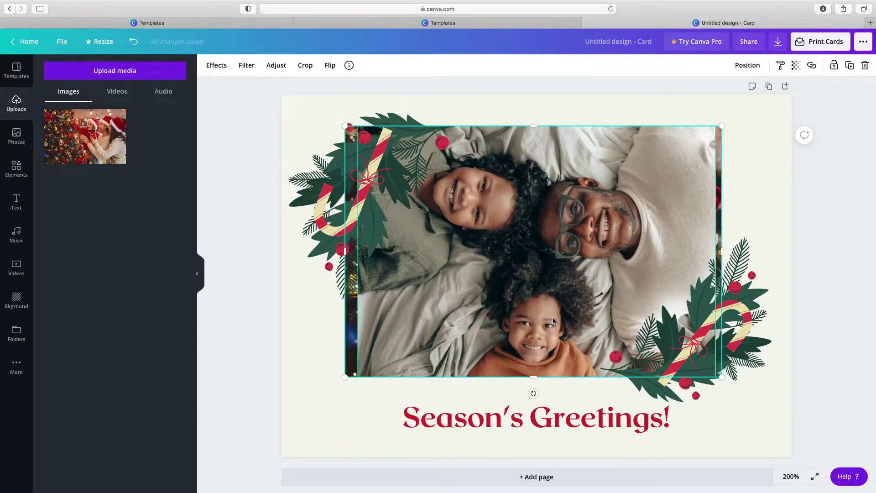
drag(534, 274, 638, 279)
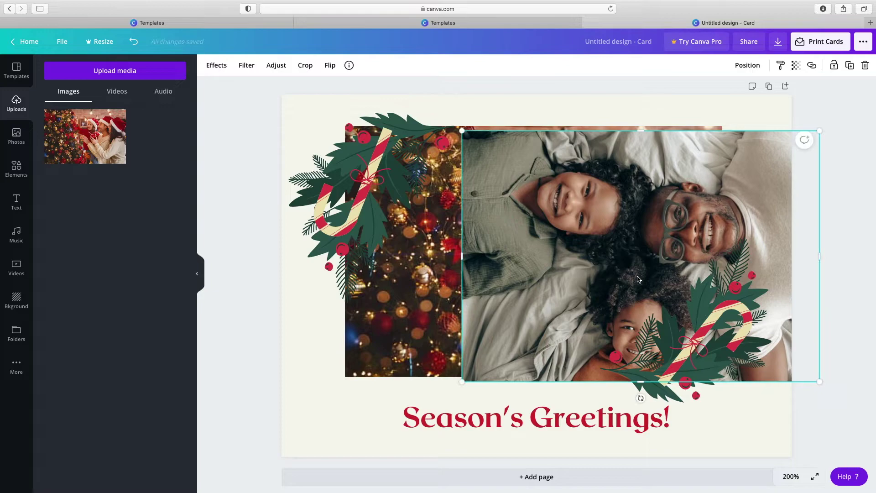
key(Delete)
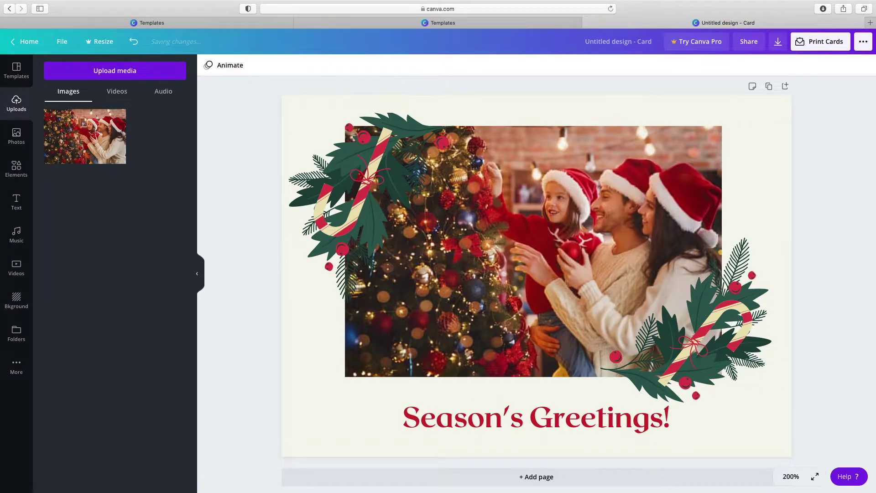
right_click(472, 248)
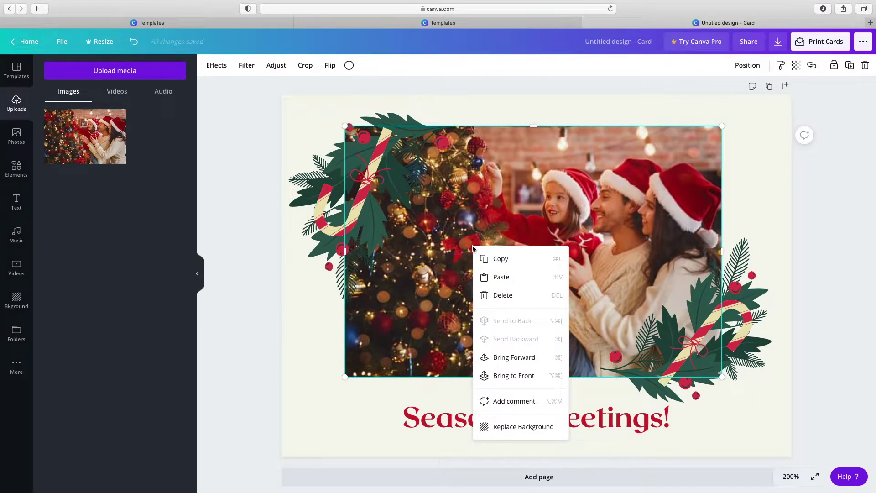
click(525, 427)
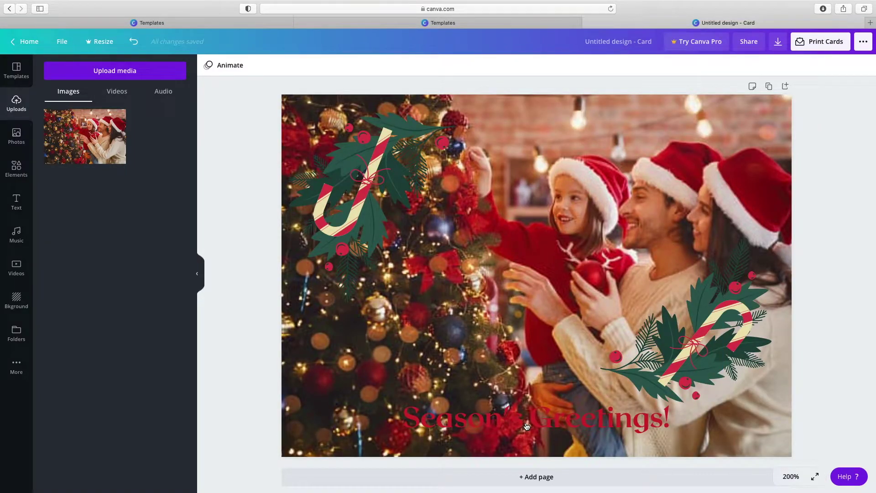
click(134, 41)
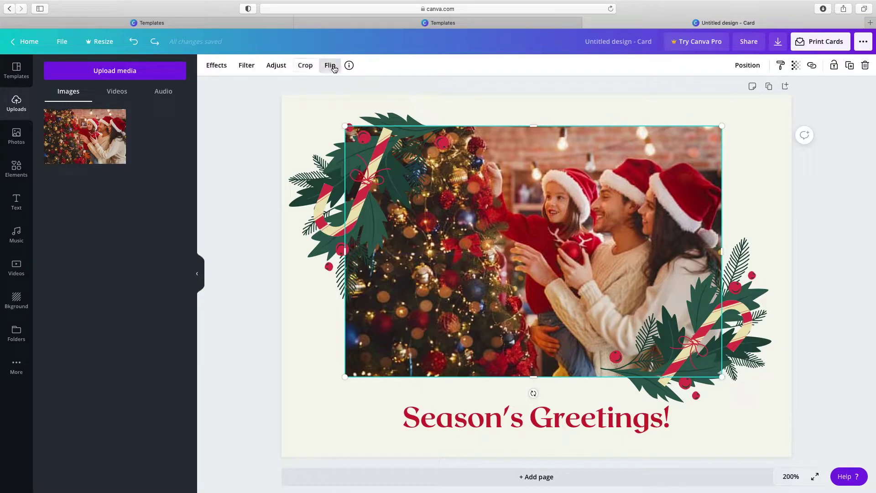
- Set the top-left holly and candy-cane graphic's transparency to 98
click(749, 66)
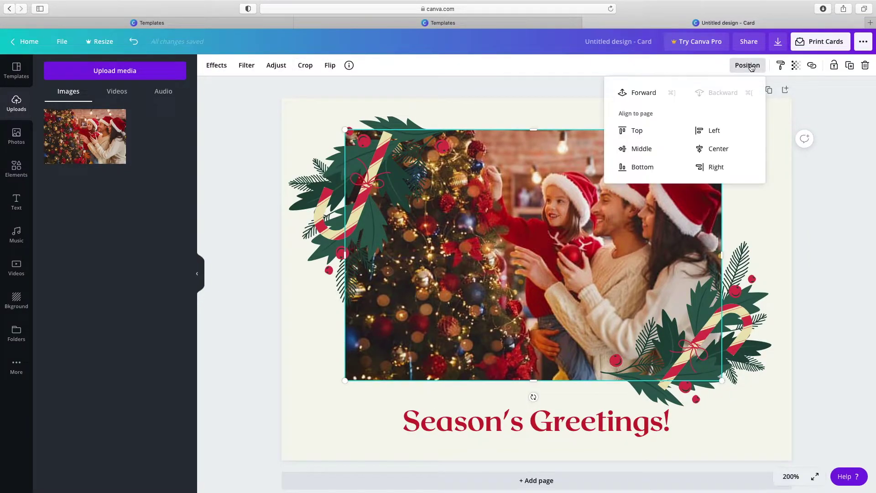
click(404, 179)
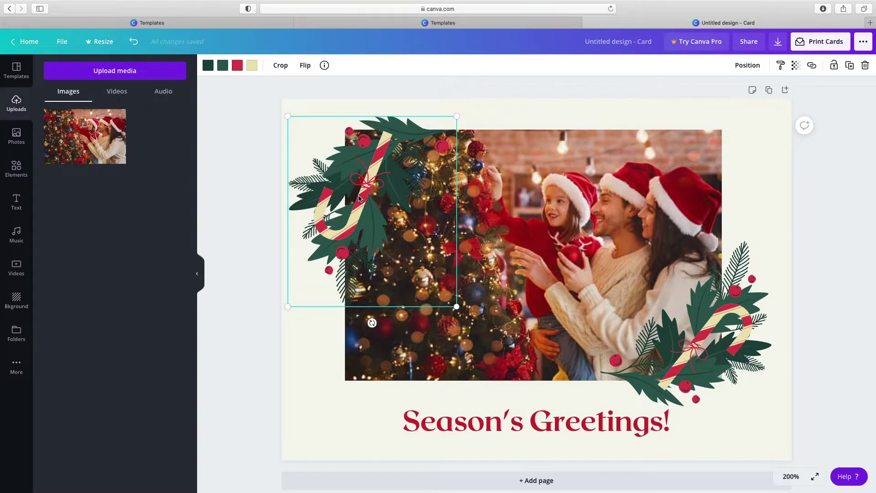
click(796, 65)
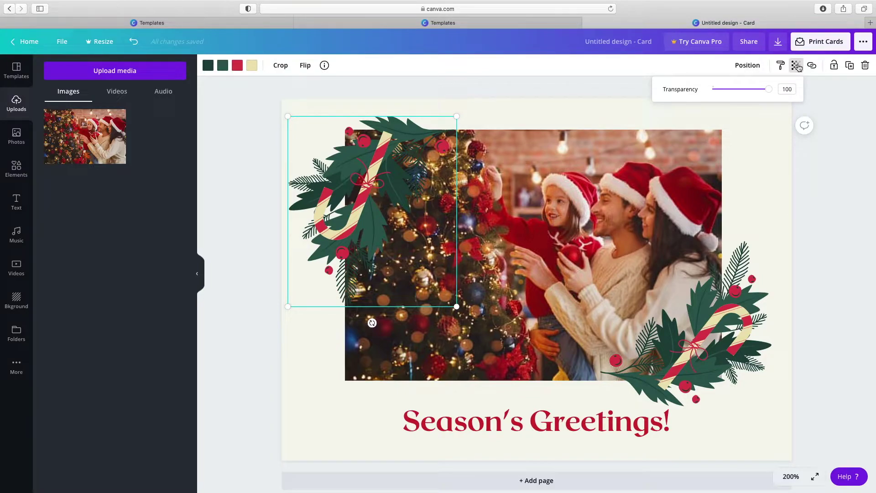
mouse_move(769, 90)
mouse_down()
mouse_move(730, 91)
mouse_move(771, 91)
mouse_up()
key(Escape)
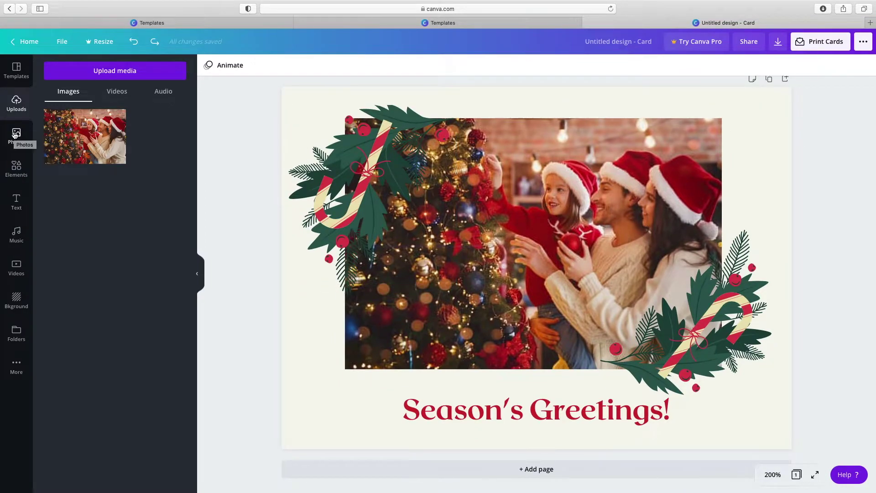
- Search the stock photo library for 'Christmas'
click(16, 135)
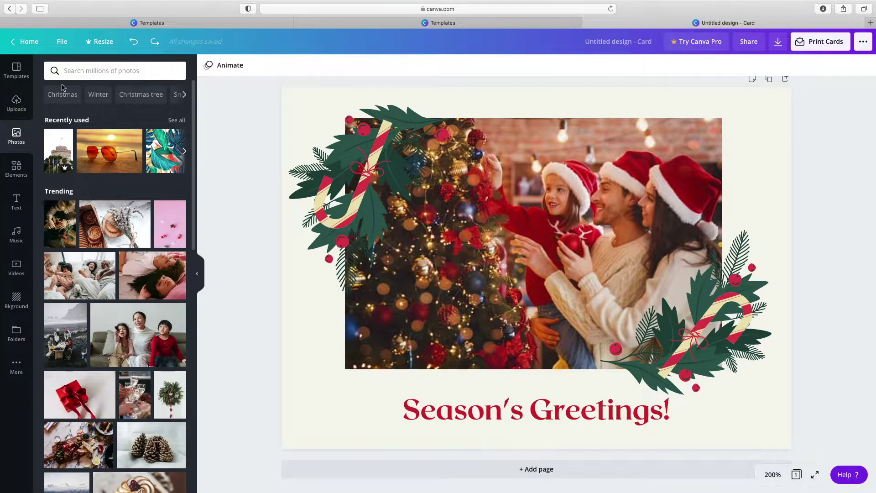
click(95, 72)
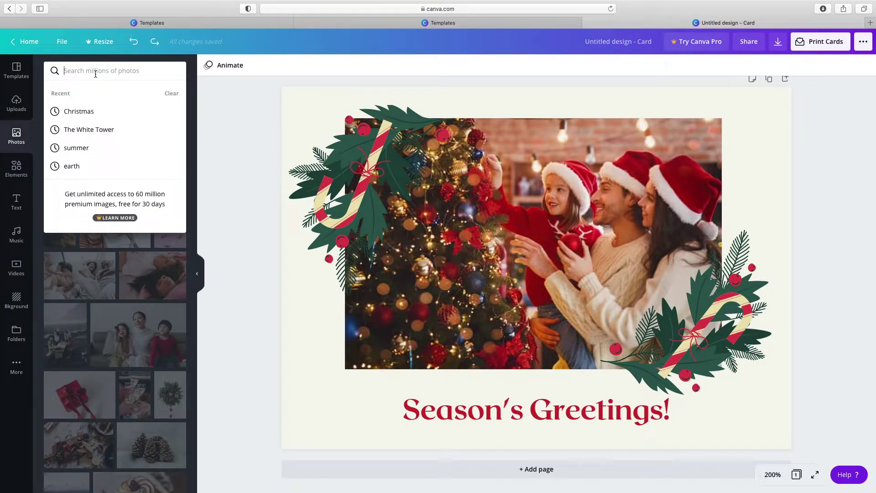
text(Ch)
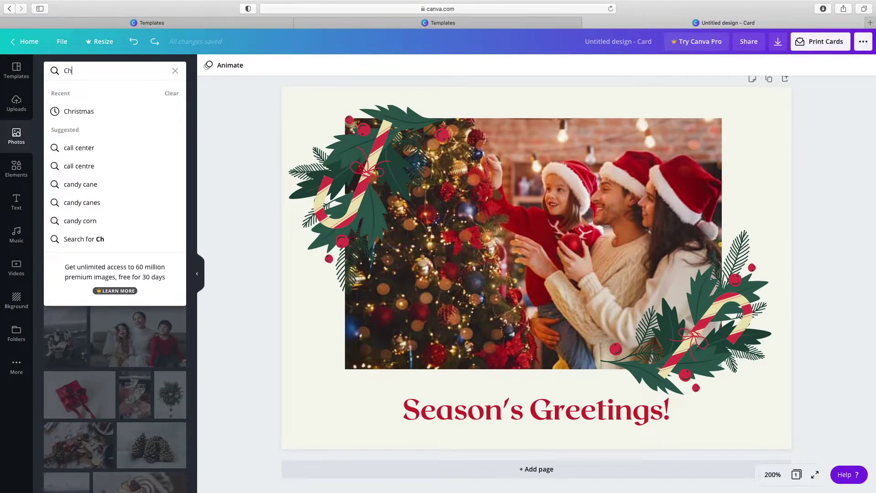
text(ristmas)
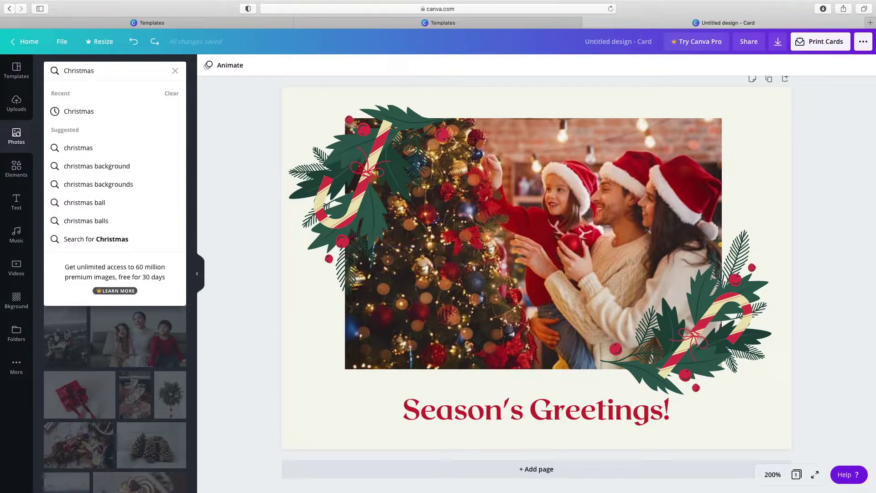
key(Return)
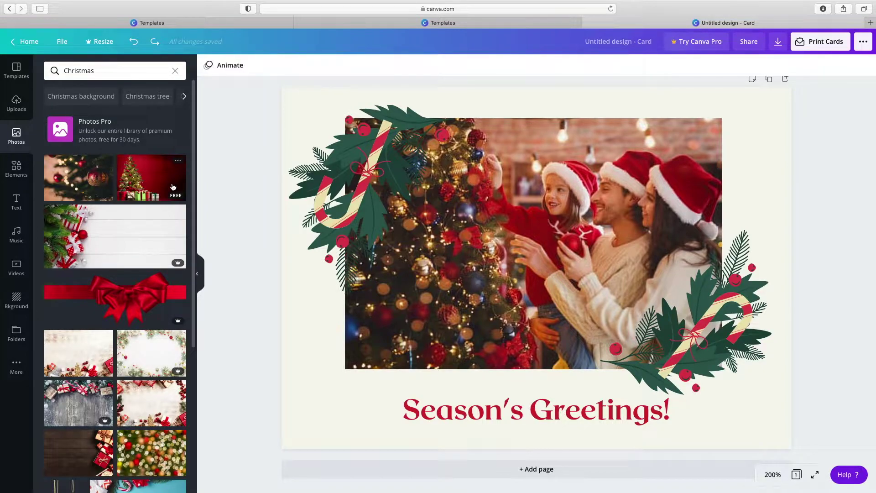
click(16, 166)
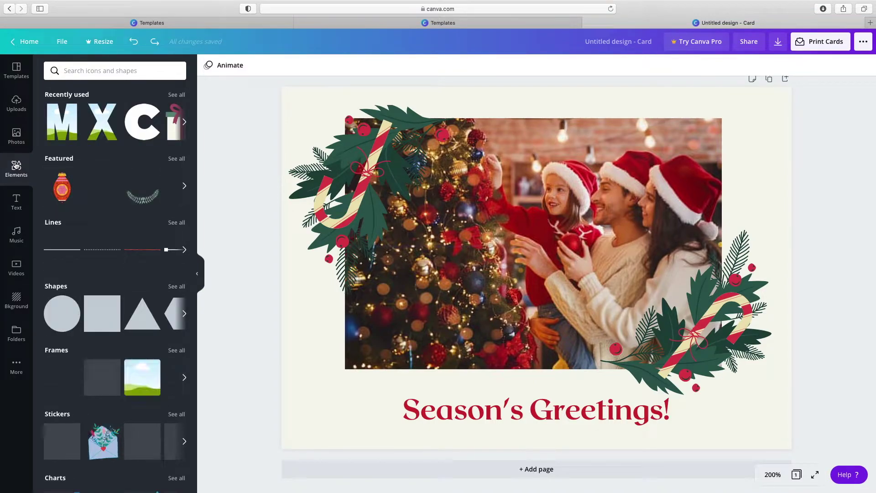
- Search Elements for 'Christmas' and add the red-ribboned gift-box graphic to the card
scroll(72, 260, down, 2)
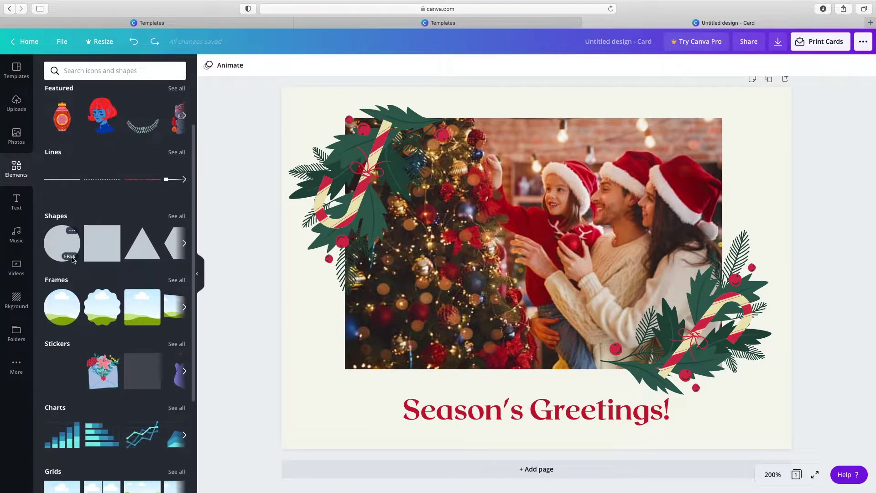
scroll(72, 260, down, 1)
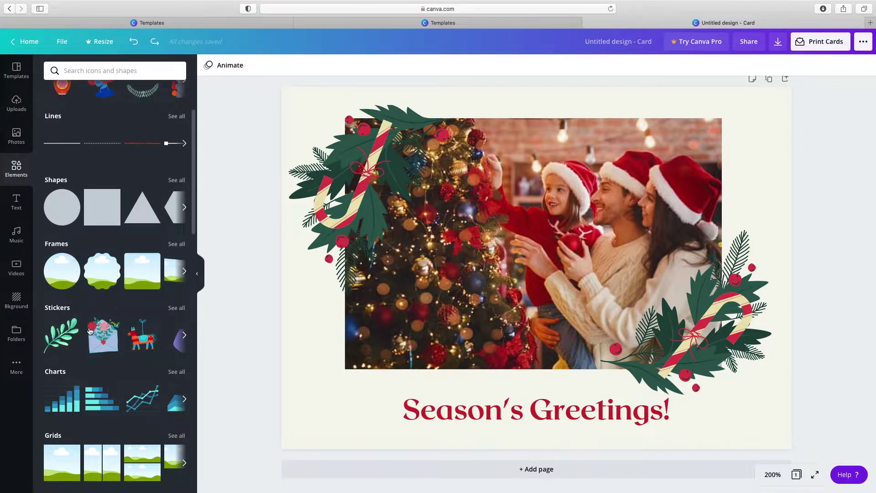
scroll(91, 343, down, 3)
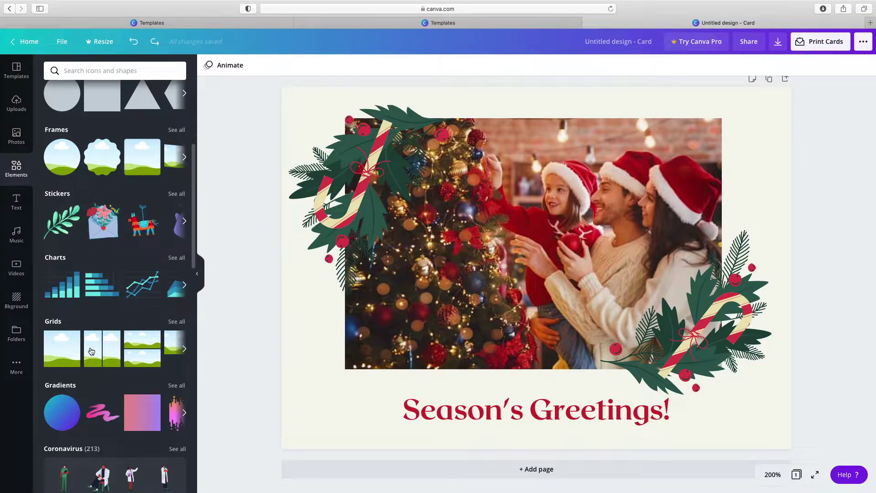
click(82, 69)
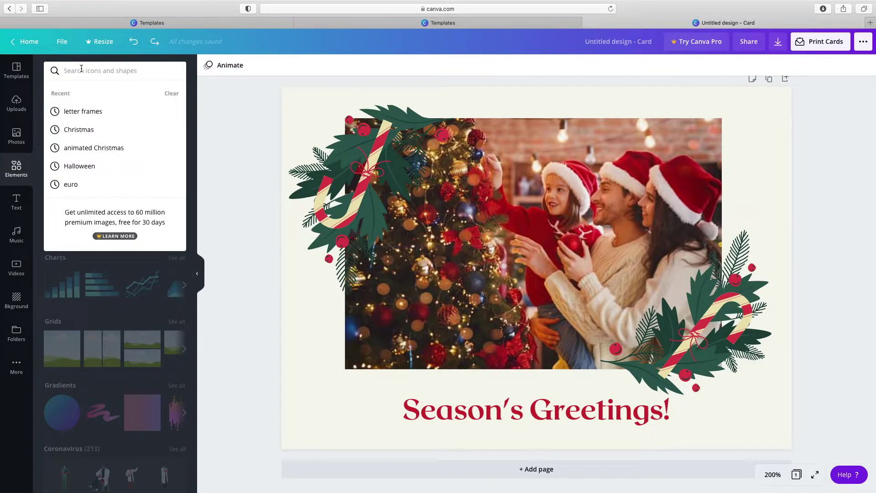
text(Chr)
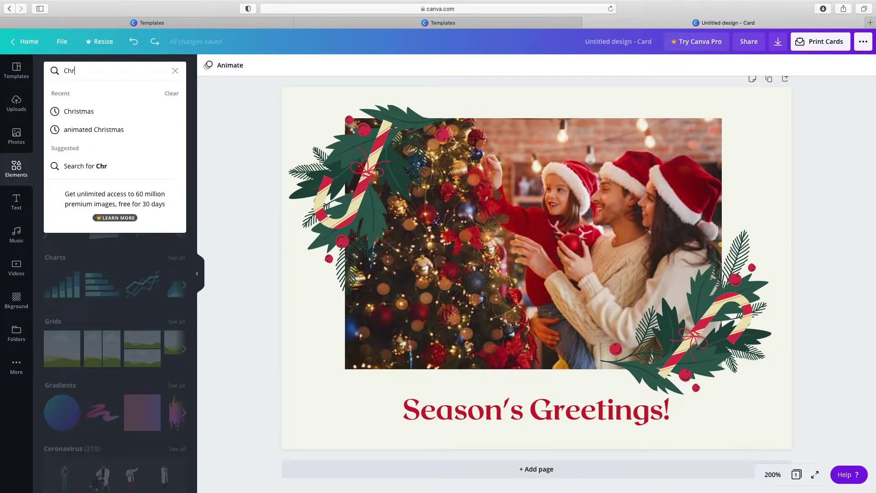
text(istmas)
key(Return)
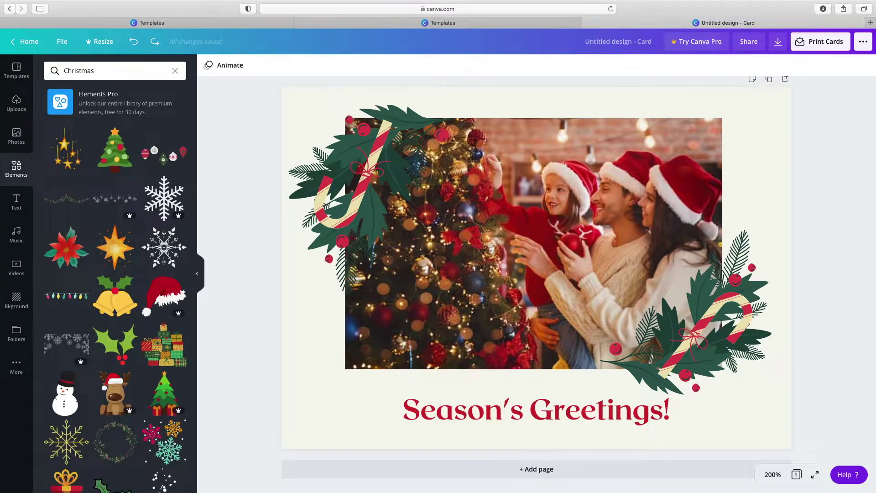
scroll(183, 296, down, 6)
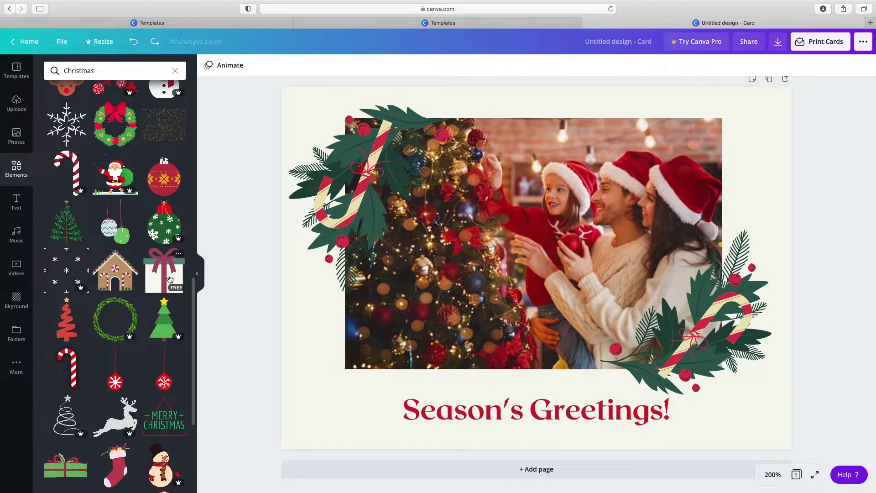
click(169, 279)
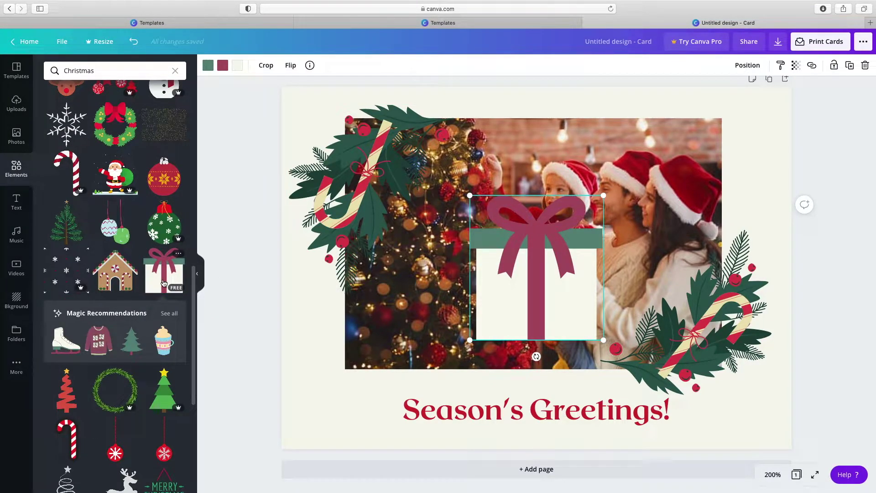
drag(538, 276, 373, 349)
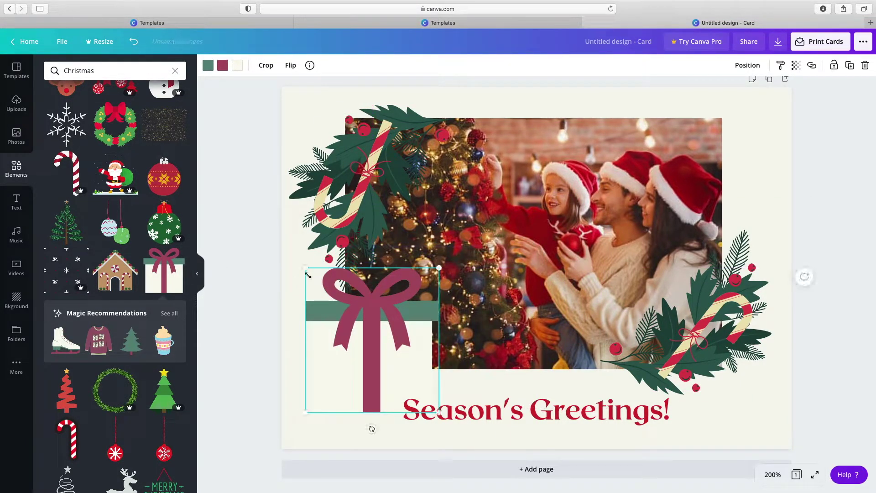
drag(307, 271, 343, 305)
drag(375, 363, 338, 374)
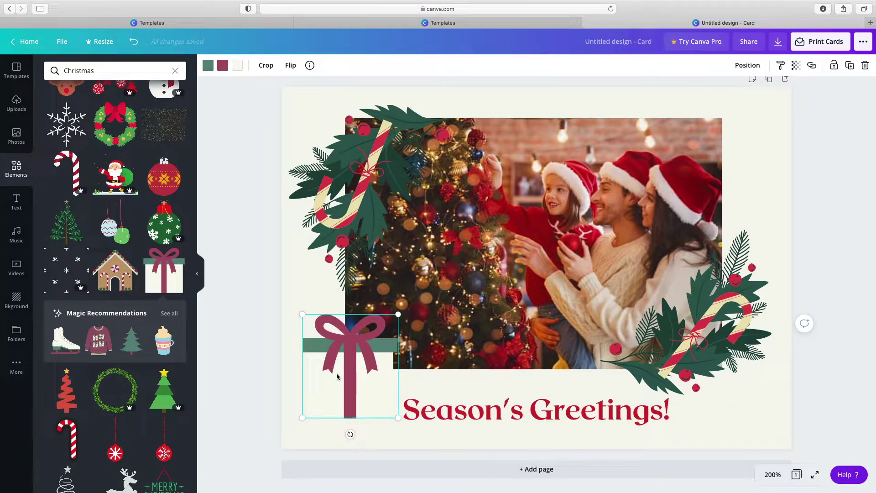
click(206, 66)
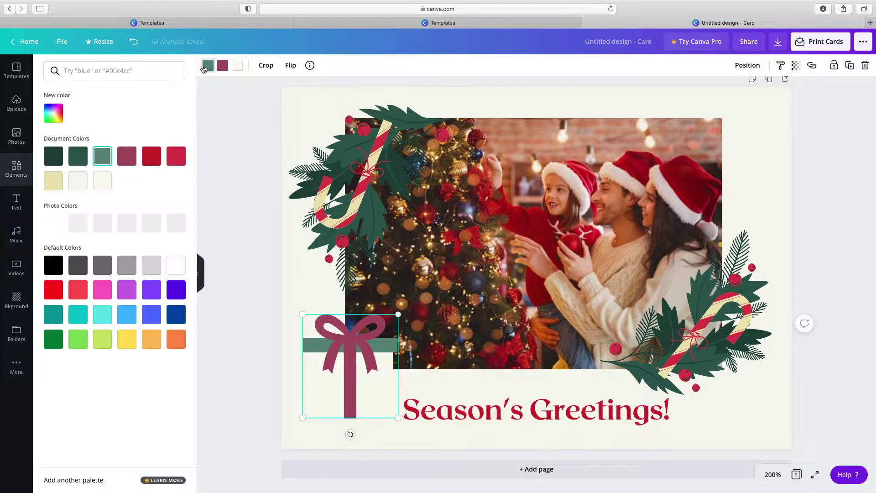
click(54, 113)
drag(107, 192, 136, 194)
click(176, 315)
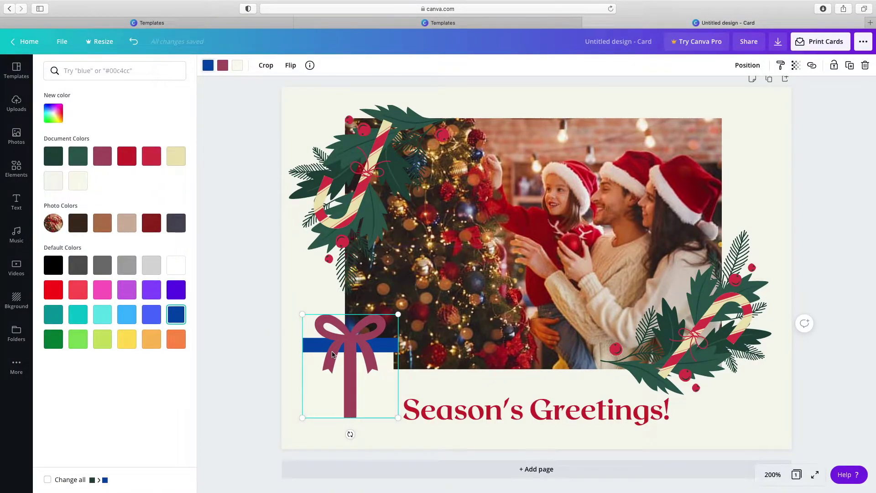
key(Escape)
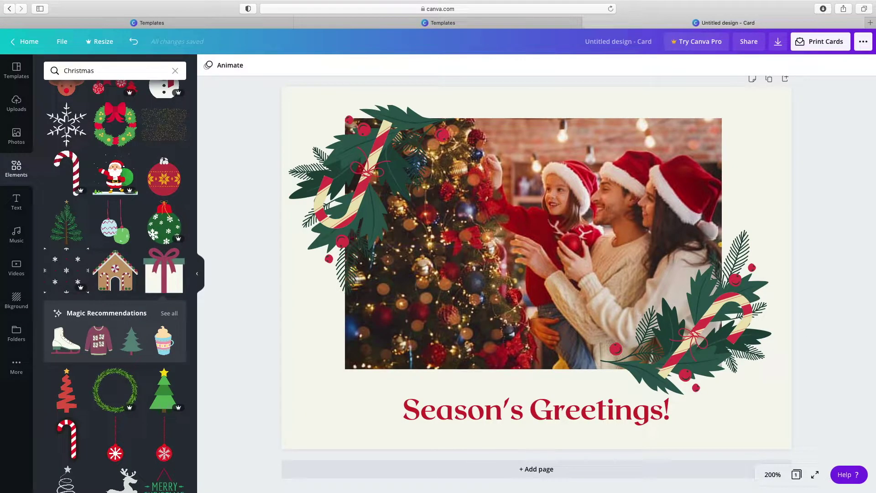
- Search Elements for 'letter frames' and place a shrunken X frame at the photo's lower left
click(102, 72)
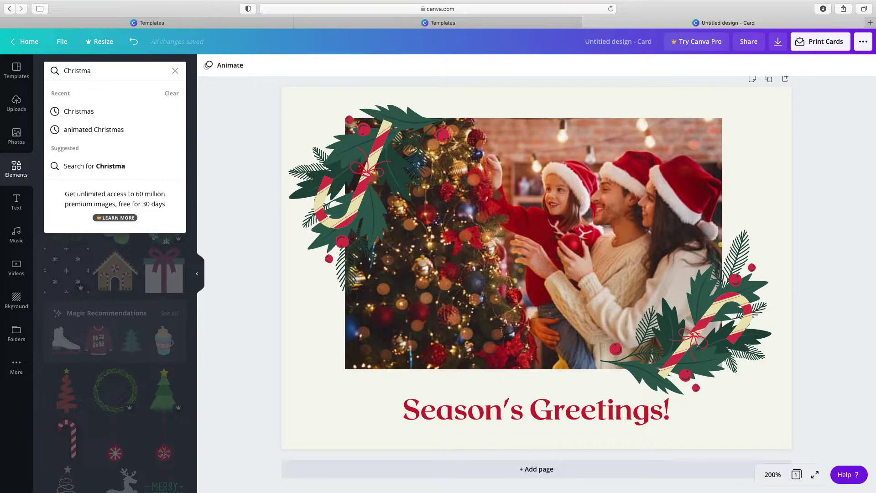
key(BackSpace)
key(BackSpace)
key(BackSpace)
key(BackSpace)
key(BackSpace)
key(BackSpace)
key(BackSpace)
key(BackSpace)
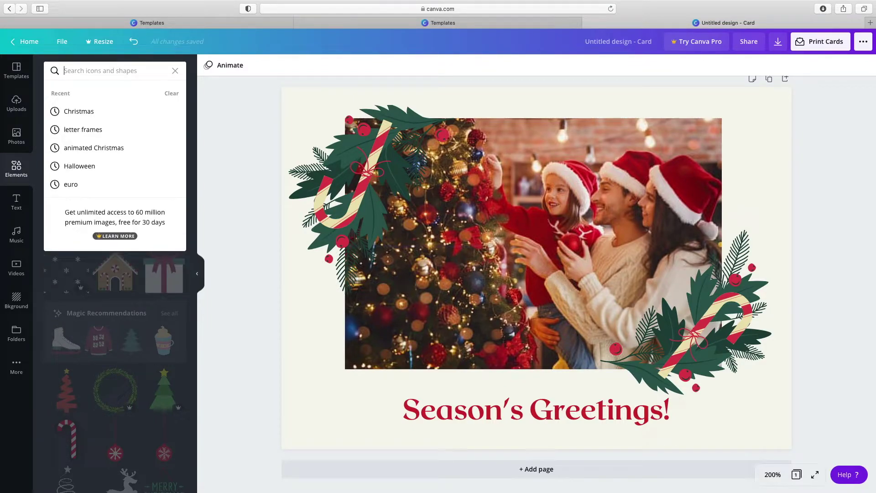
text(letter fr)
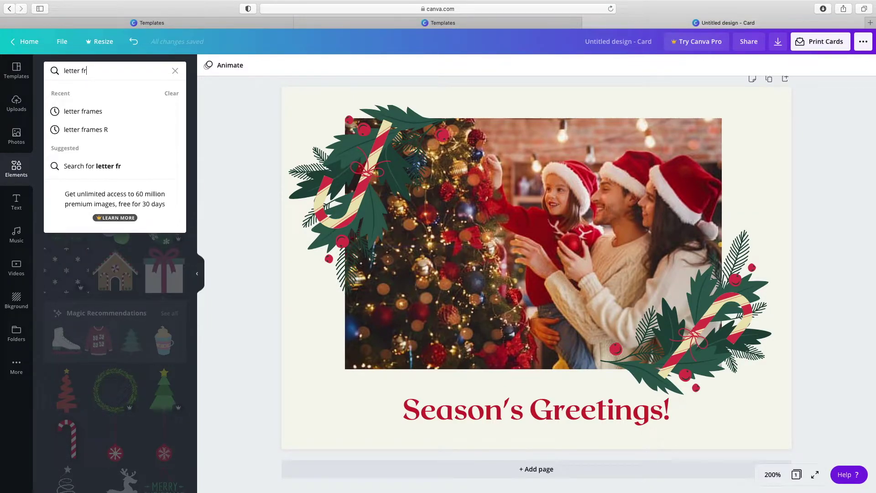
text(ames)
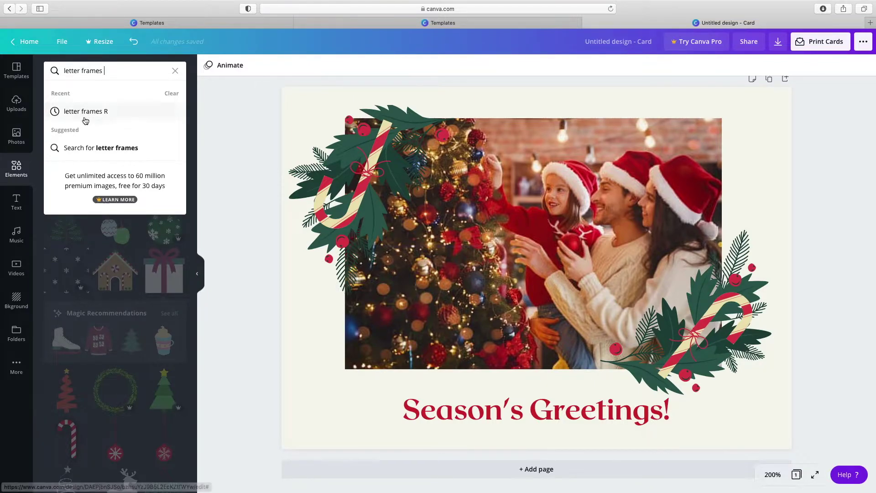
click(91, 147)
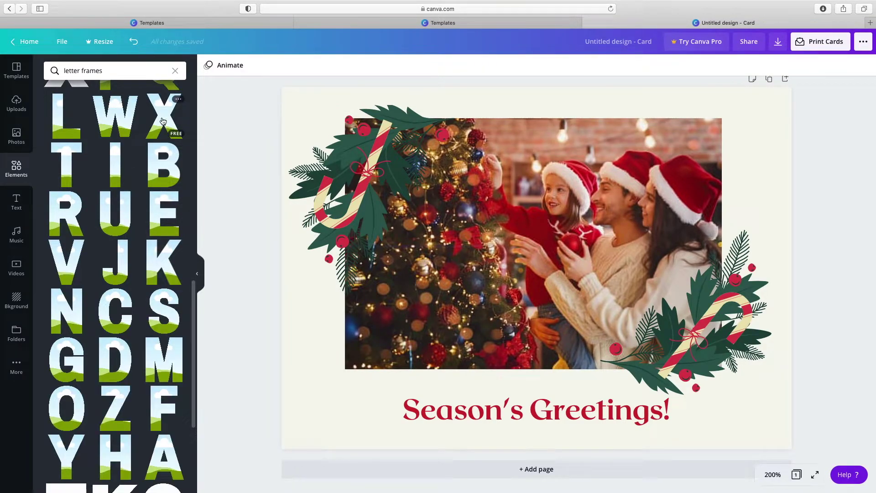
click(162, 121)
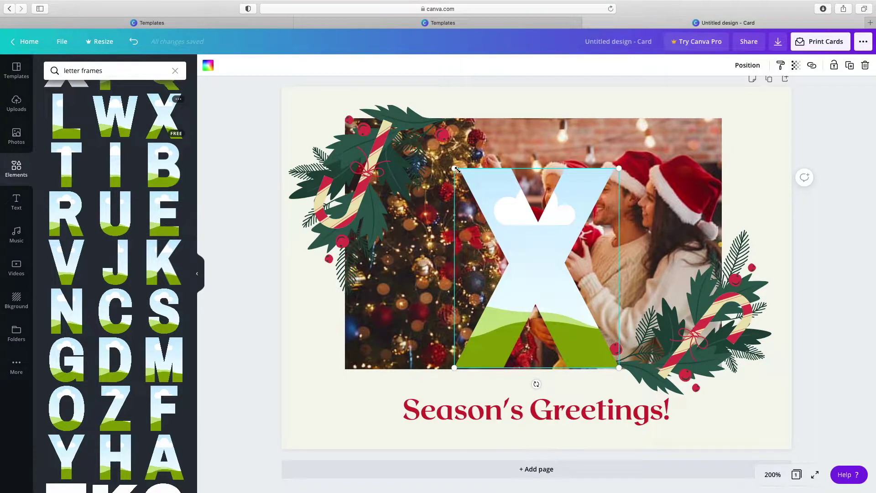
drag(456, 169, 545, 292)
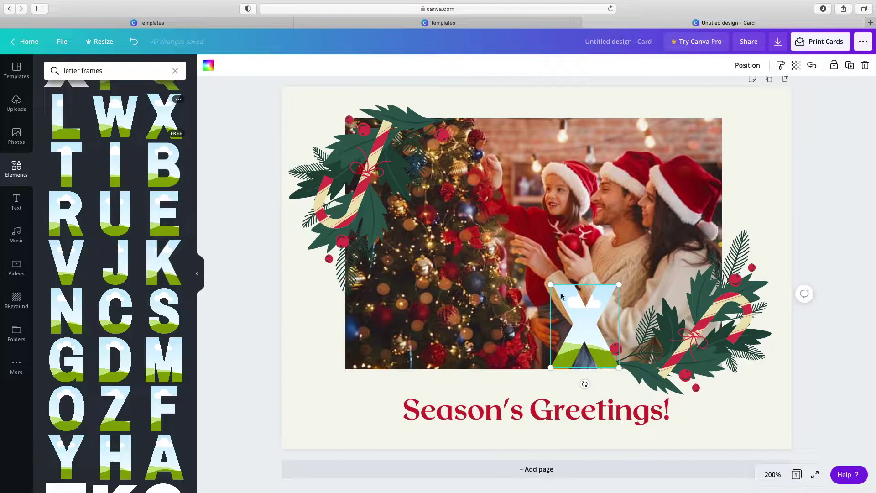
drag(551, 284, 565, 302)
drag(588, 342, 330, 357)
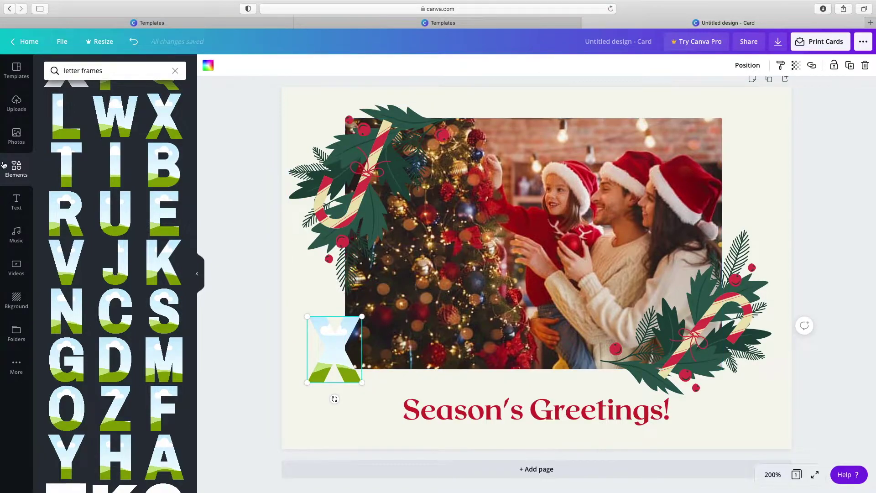
- Add M, A and S letter frames, shrunk to match, lined up after the X
scroll(115, 276, down, 1)
click(164, 342)
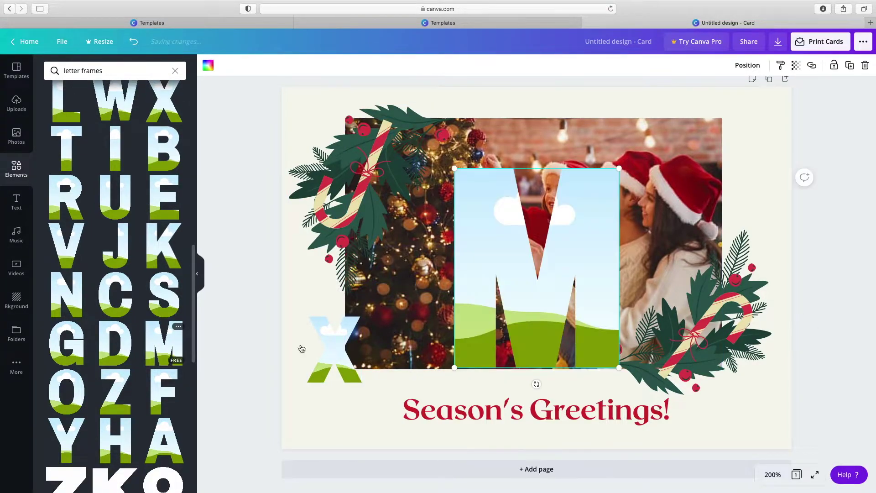
drag(457, 170, 385, 338)
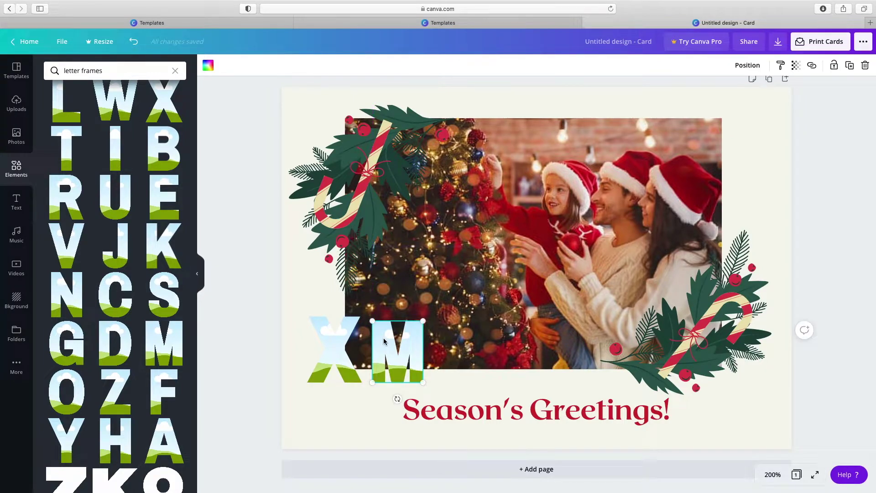
click(166, 437)
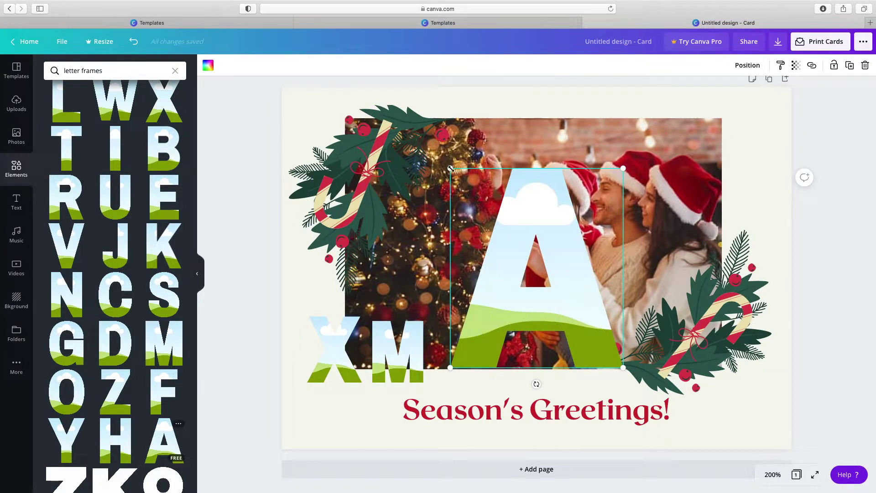
drag(450, 169, 522, 343)
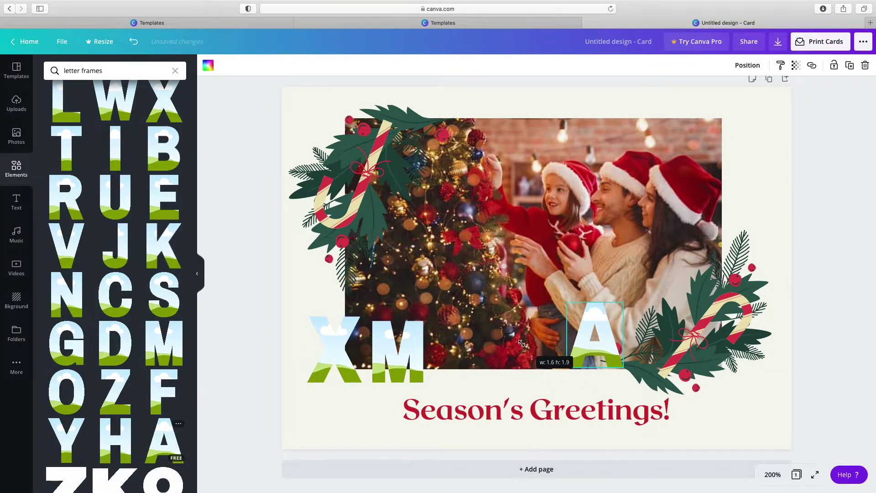
drag(588, 336, 442, 364)
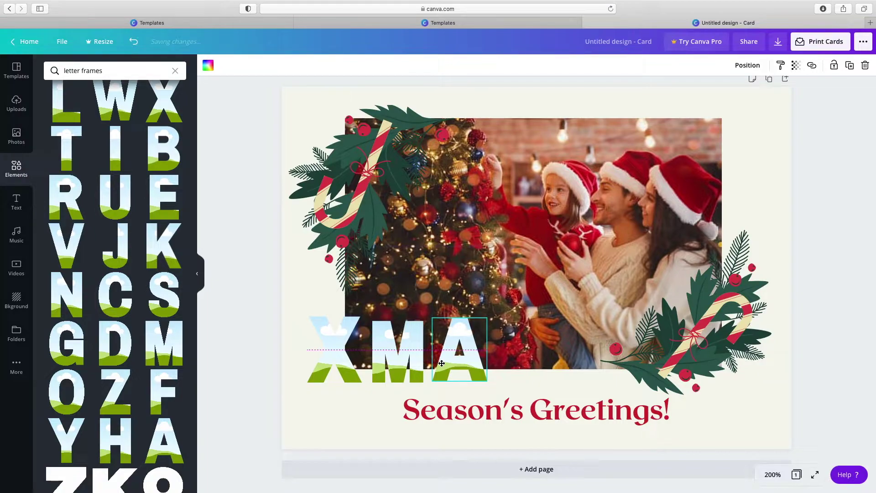
click(164, 292)
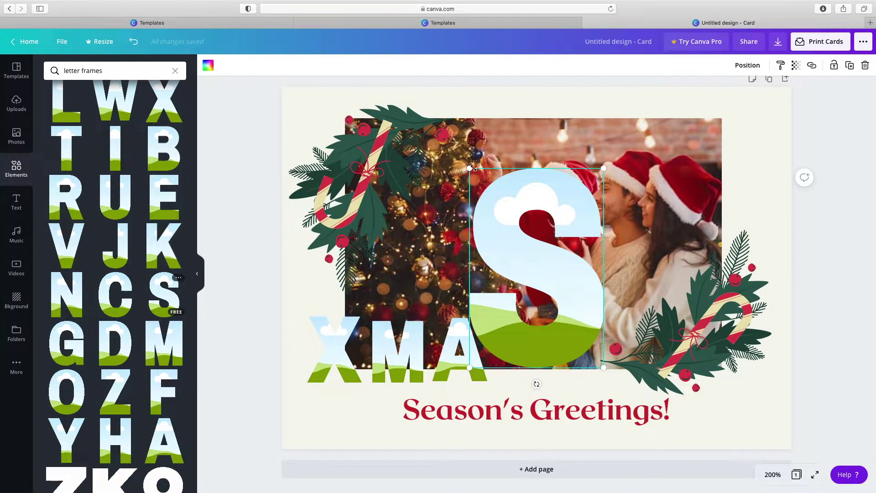
drag(470, 169, 499, 316)
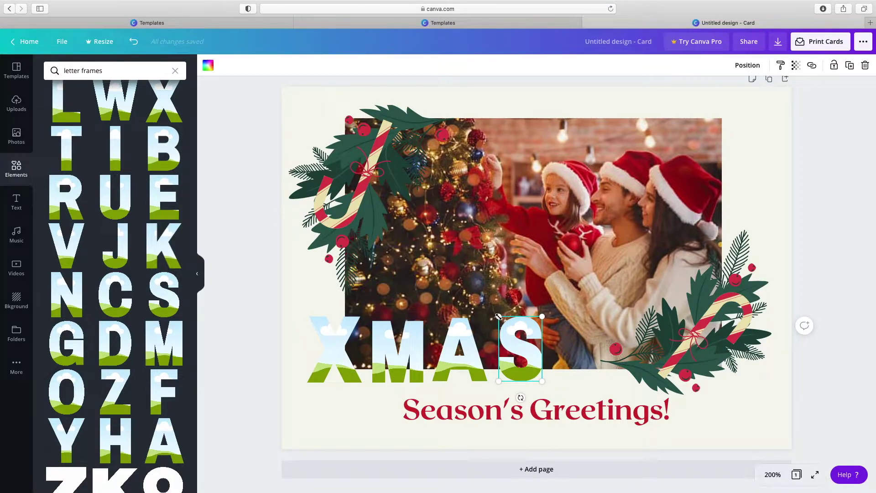
click(16, 136)
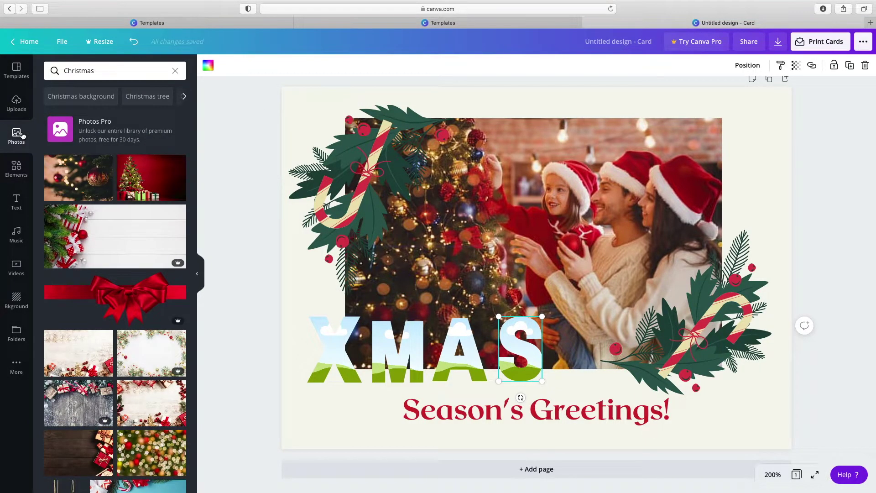
- Fill the X, M, A and S letter frames with the golden Christmas bokeh photo
scroll(63, 201, down, 5)
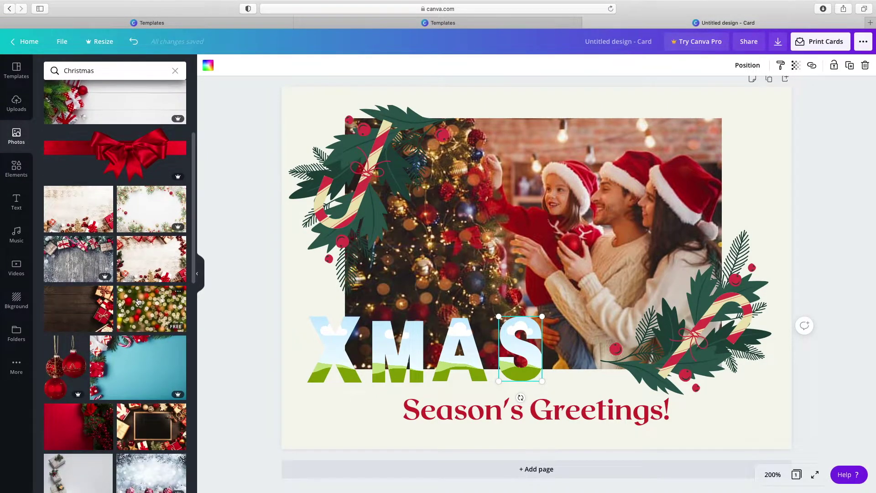
drag(142, 306, 337, 231)
drag(383, 267, 328, 349)
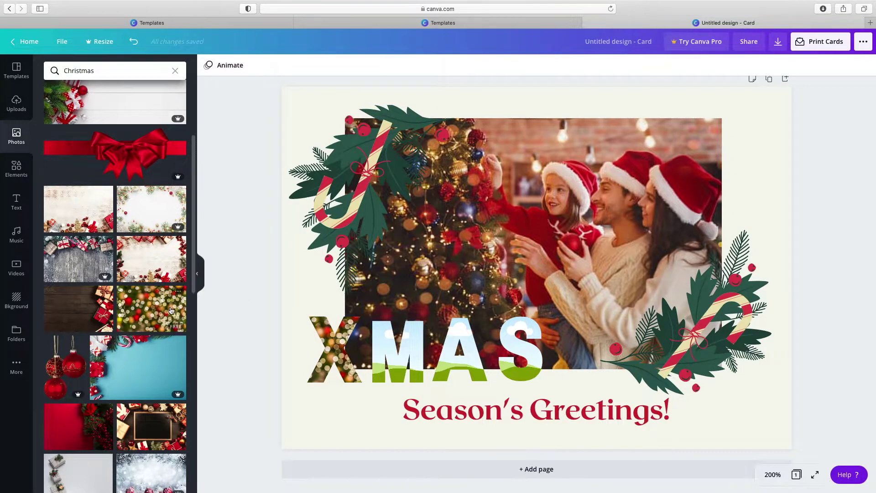
drag(173, 315, 388, 351)
drag(150, 308, 521, 347)
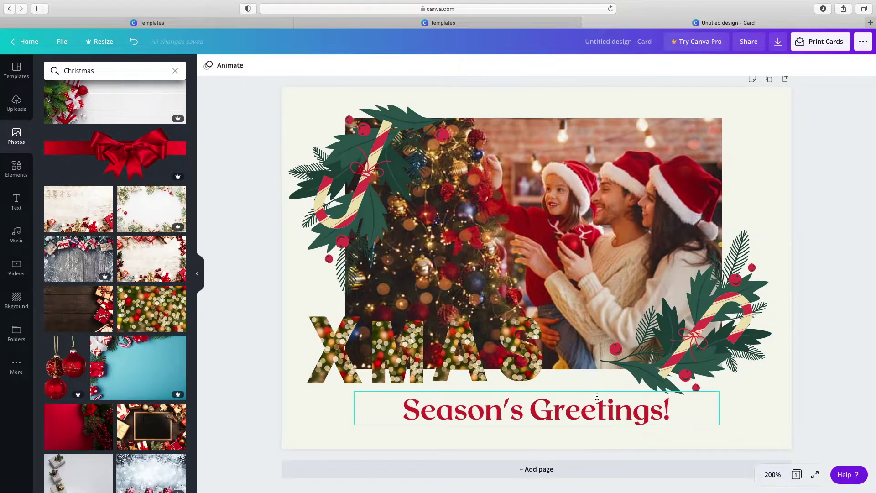
- Move the X, M, A and S letters down below the family photo
drag(336, 347, 336, 376)
drag(385, 347, 378, 380)
drag(457, 346, 442, 377)
drag(519, 351, 492, 381)
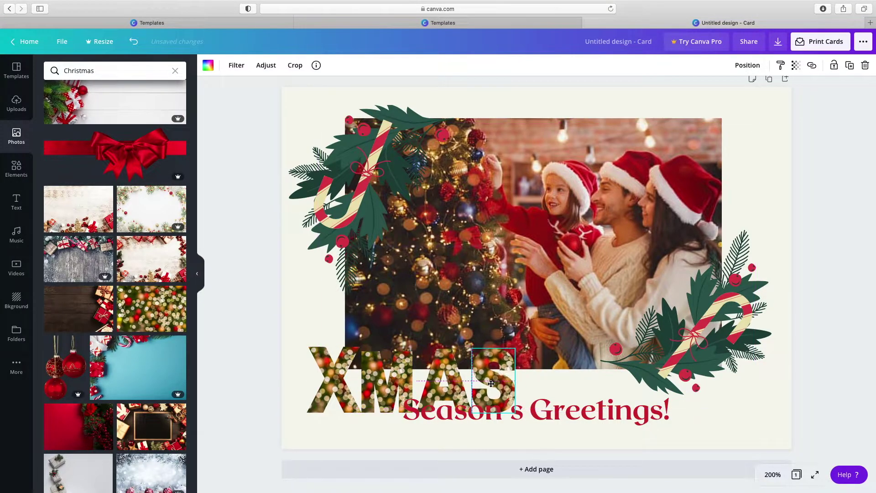
click(557, 386)
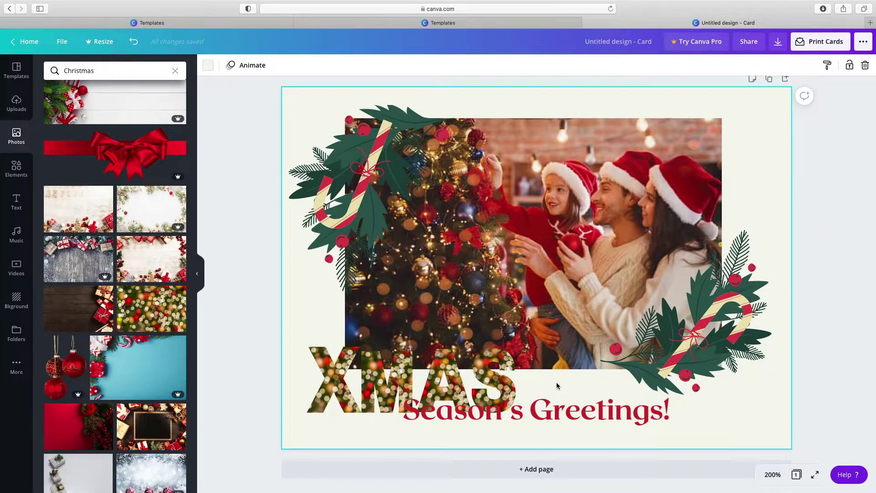
- Replace the Season's Greetings! headline with 'Happy Christmas!'
double_click(664, 409)
key(BackSpace)
key(BackSpace)
key(BackSpace)
key(BackSpace)
key(BackSpace)
key(BackSpace)
key(BackSpace)
key(BackSpace)
key(BackSpace)
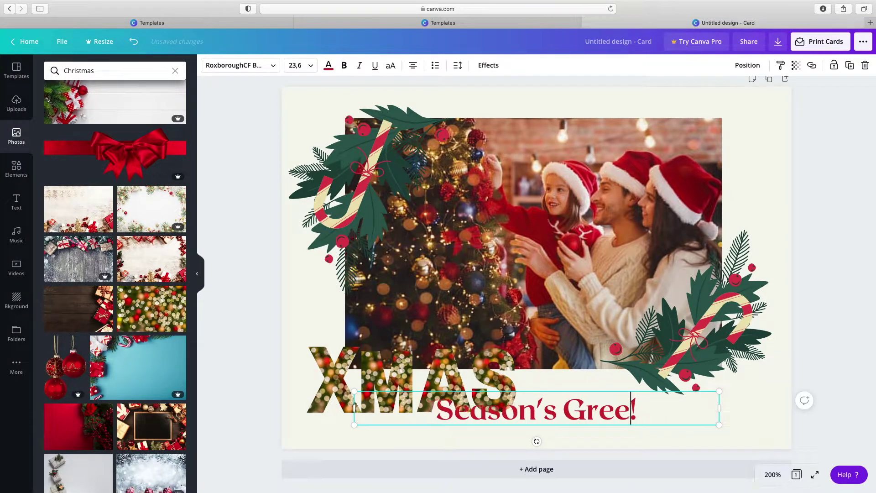
key(BackSpace)
key(BackSpace)
key(BackSpace)
key(BackSpace)
key(BackSpace)
key(BackSpace)
key(BackSpace)
key(BackSpace)
key(BackSpace)
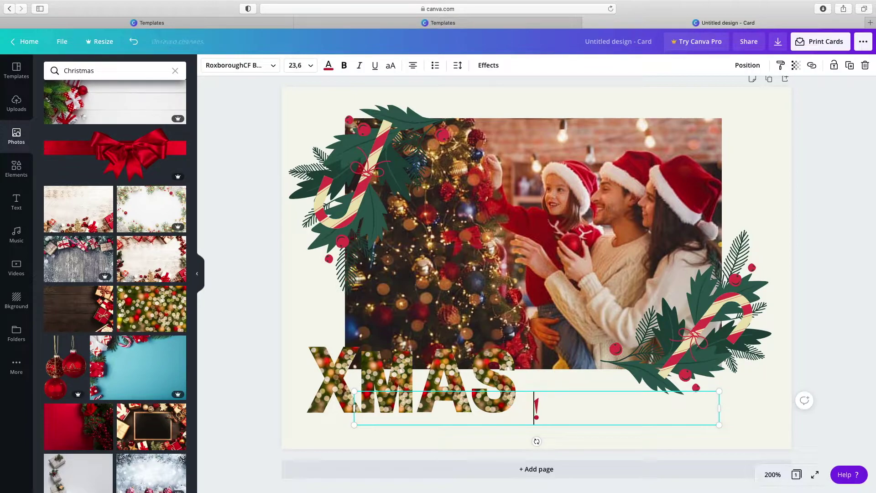
text(Happy C)
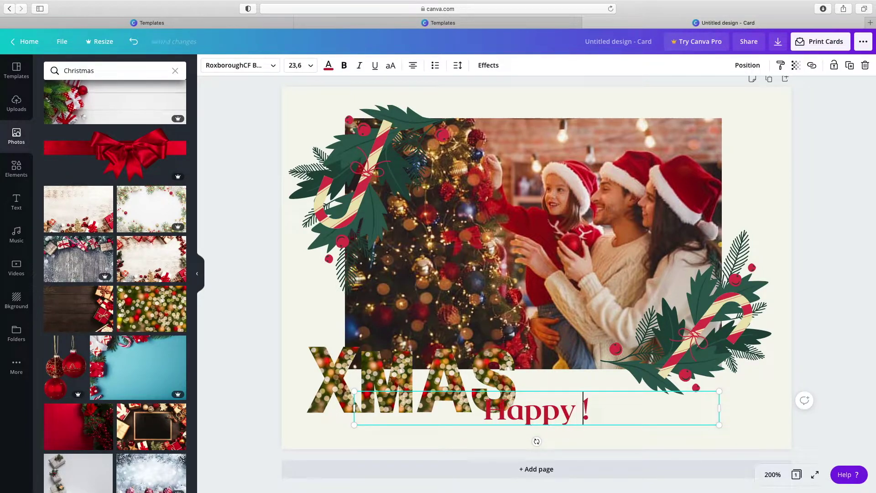
text(hristmas)
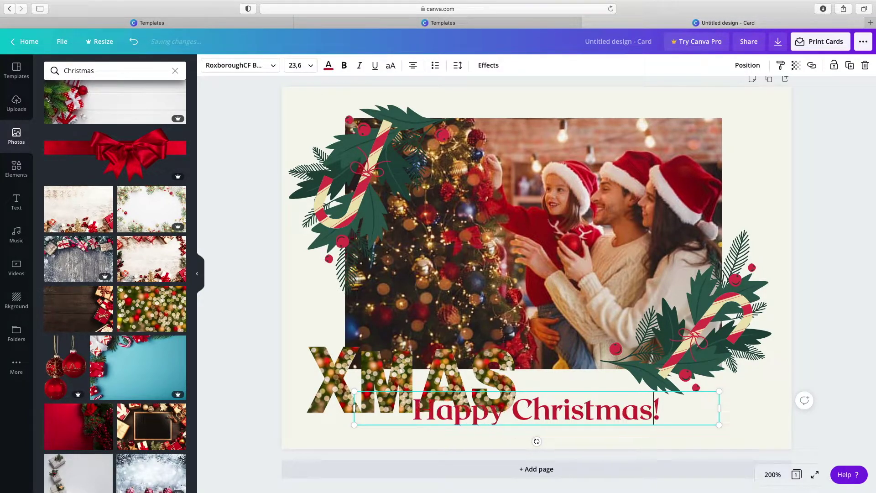
- Delete the X, M, A and S letters and add a blank second page
click(337, 376)
key(Delete)
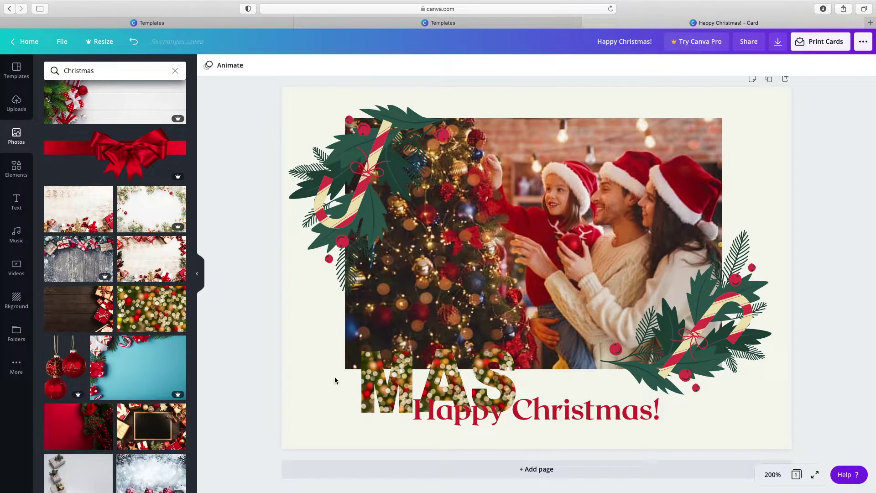
click(372, 372)
key(Delete)
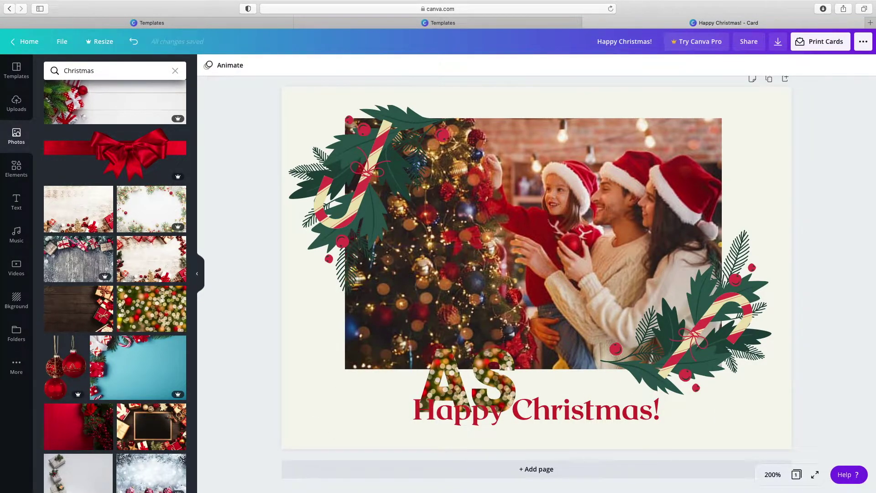
click(438, 370)
key(Delete)
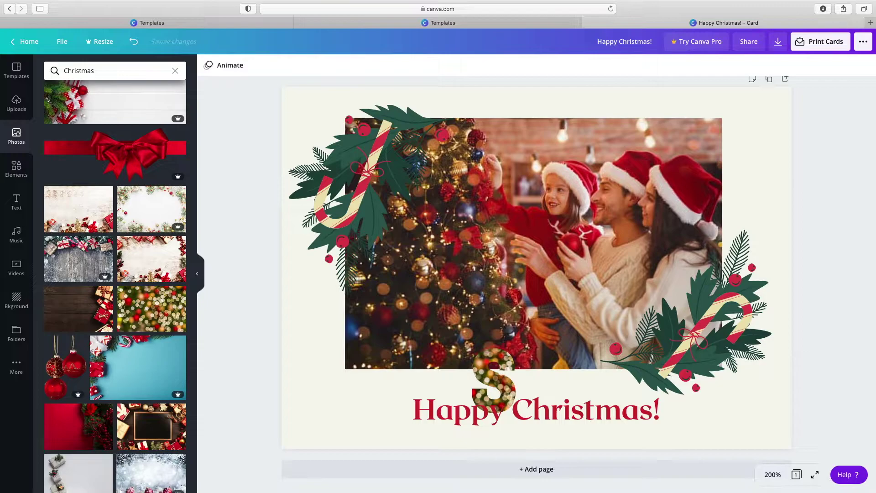
click(486, 370)
key(Delete)
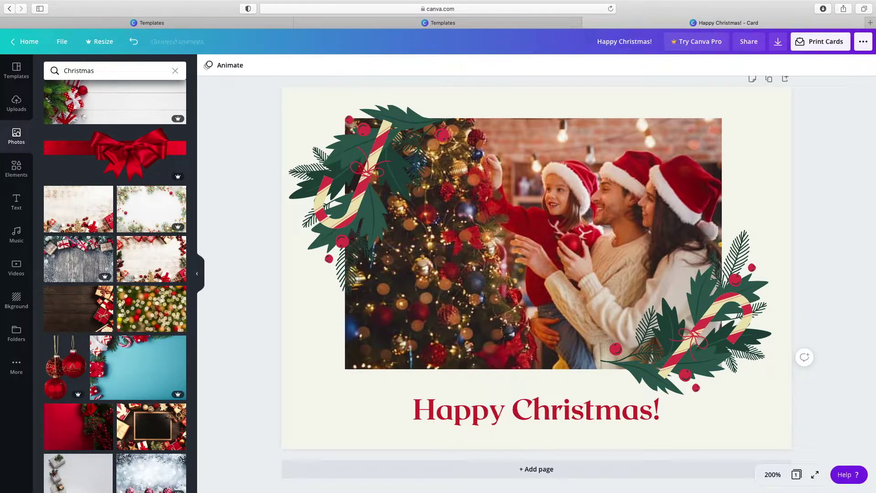
click(542, 469)
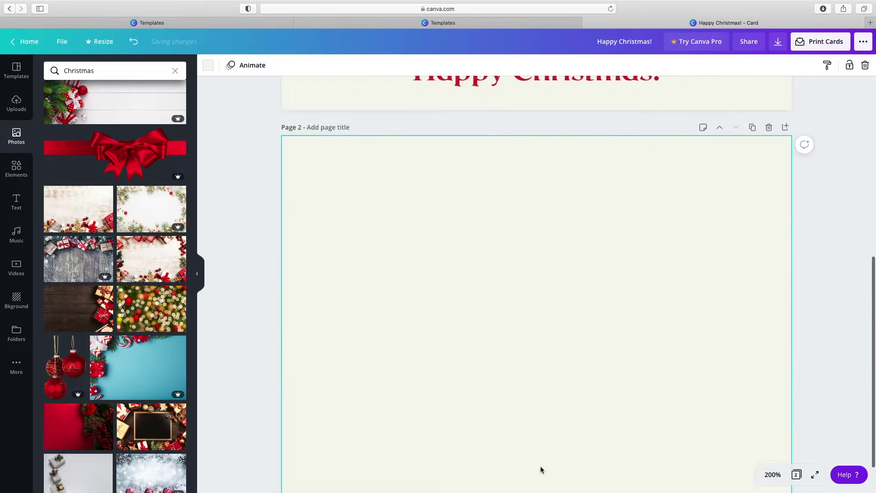
- Add a heading, a subheading and a body text line to page 2
click(17, 202)
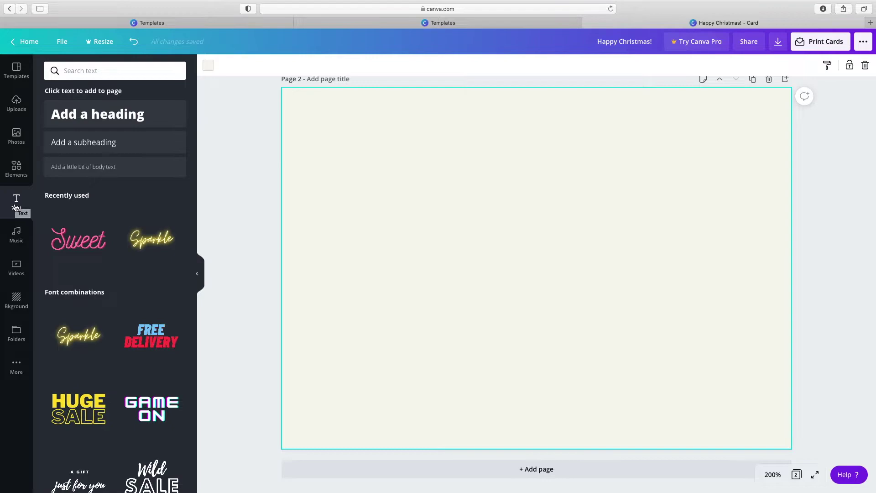
click(99, 114)
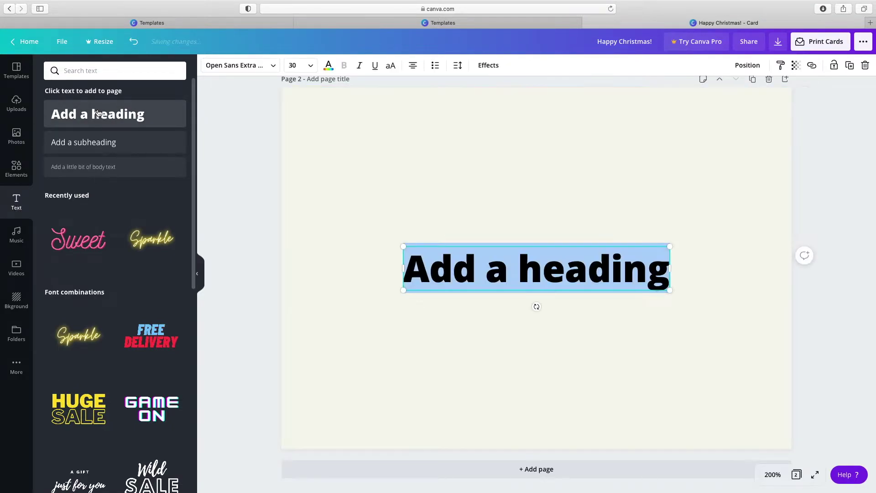
click(101, 144)
click(97, 168)
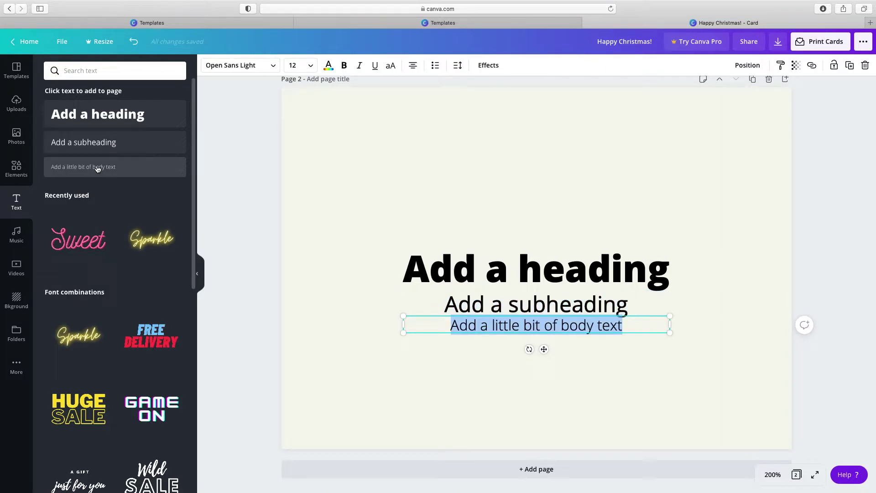
- Delete the heading, subheading and body text placeholders from page 2
click(483, 266)
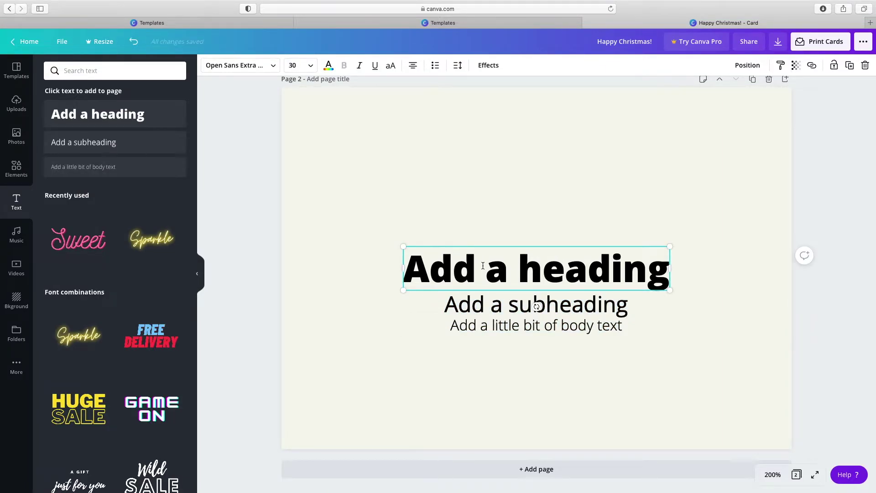
key(Delete)
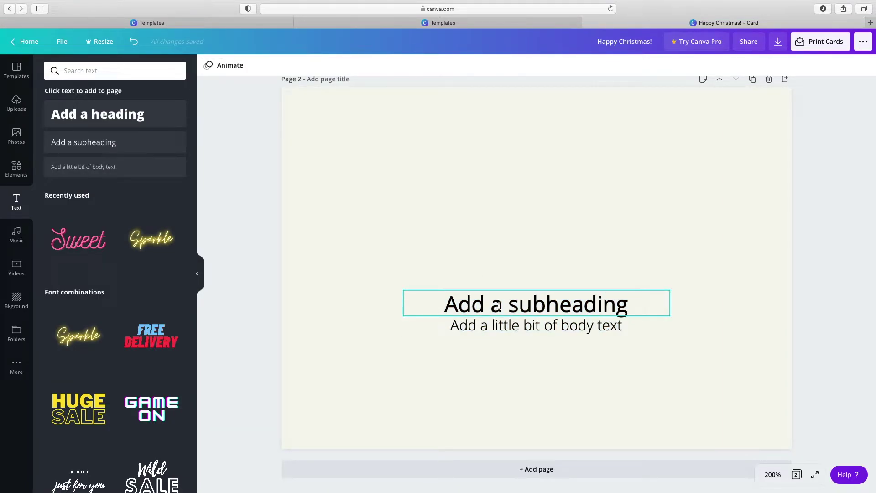
click(499, 306)
key(Delete)
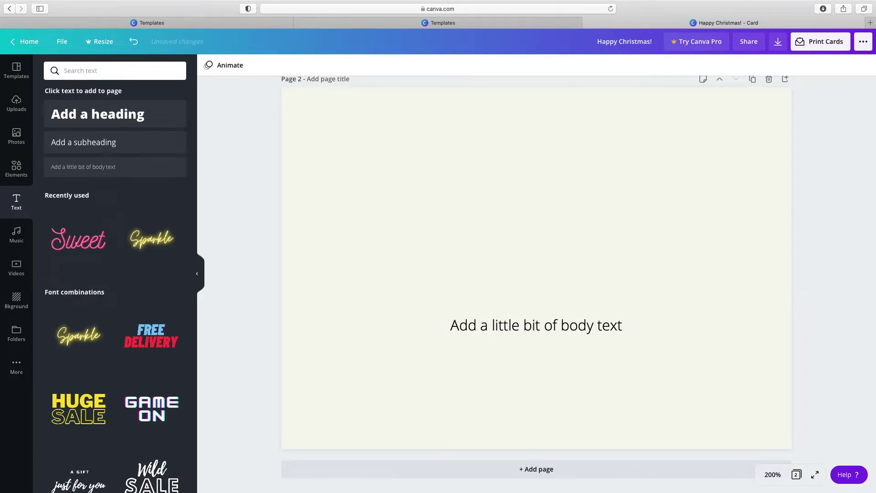
click(514, 330)
key(Delete)
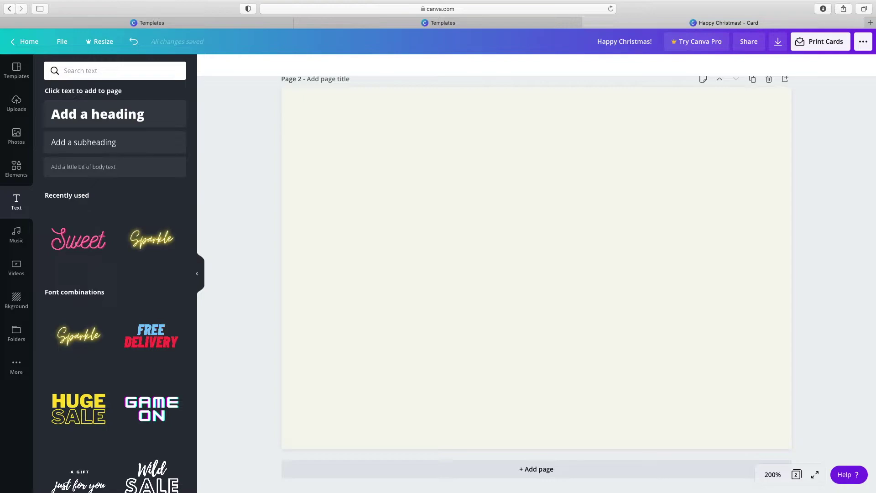
- Add a paragraph text box to page 2 and try the Marck Script font
click(500, 290)
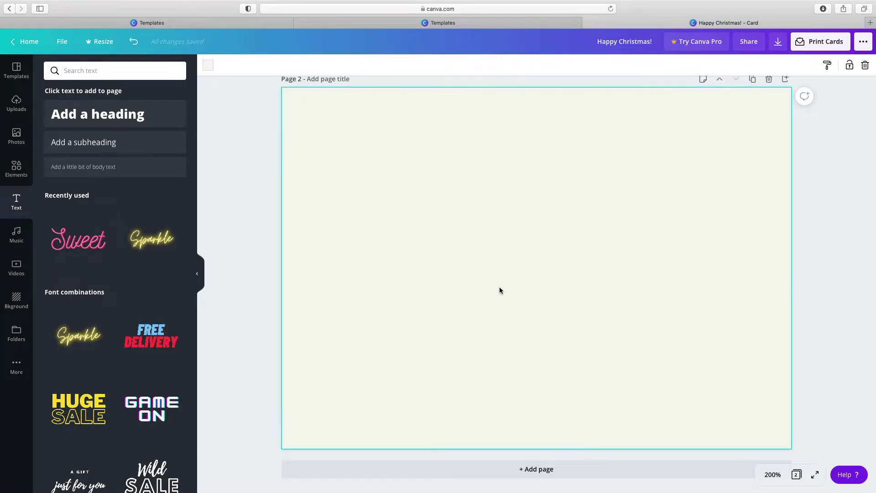
key(t)
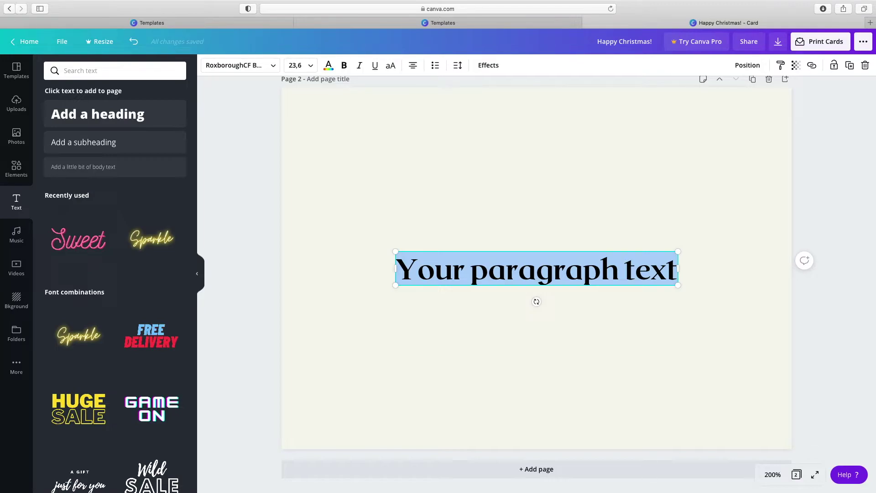
click(274, 66)
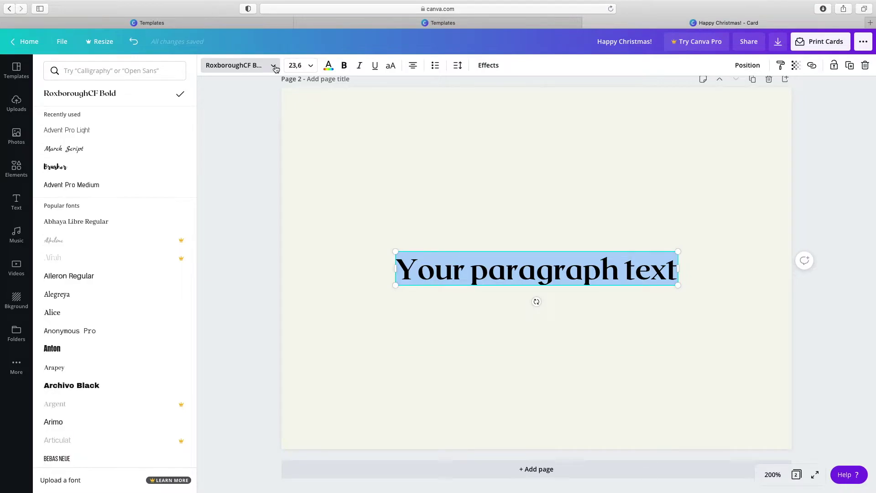
click(96, 150)
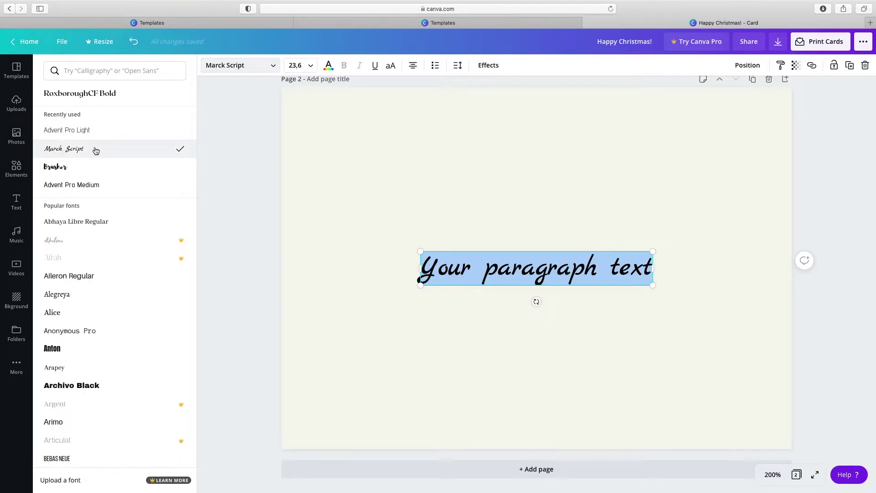
click(274, 66)
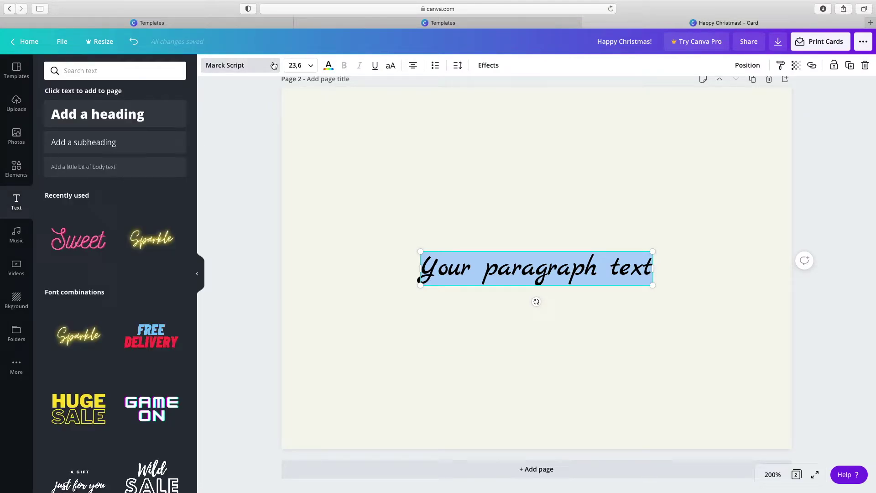
- Add the pink Sweet script text, shrink it and place it below the paragraph
click(82, 241)
drag(320, 142, 567, 286)
drag(617, 325, 362, 338)
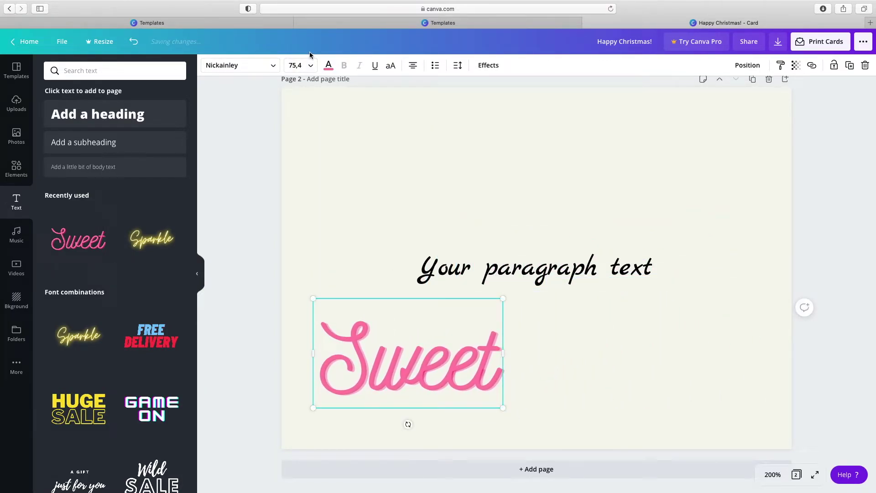
click(312, 67)
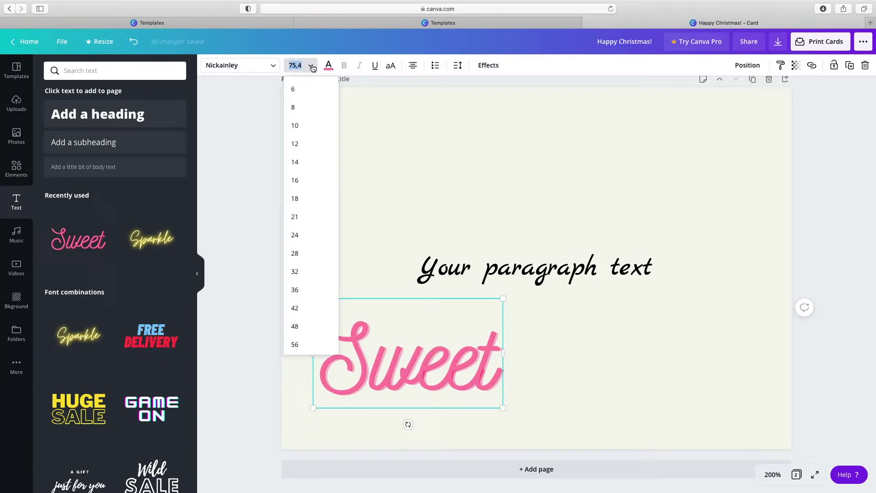
click(329, 65)
- Set the paragraph font to Advent Pro Light
click(534, 268)
click(274, 69)
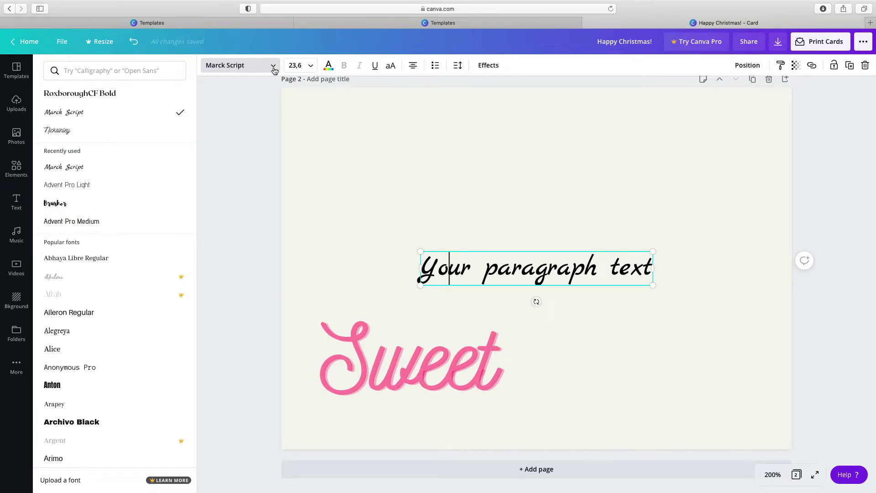
click(69, 185)
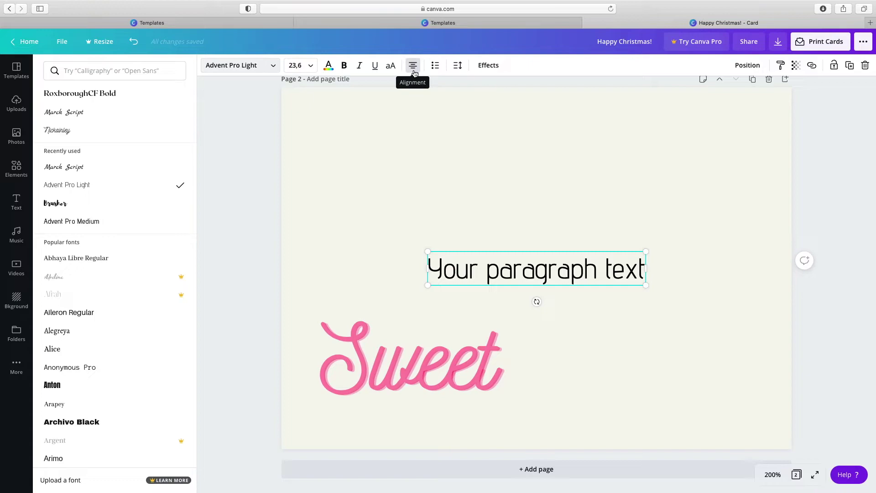
- Replace the placeholder paragraph with 'Dear classmates,' and start a new line
key(End)
key(BackSpace)
key(BackSpace)
key(BackSpace)
key(BackSpace)
key(BackSpace)
key(BackSpace)
key(BackSpace)
key(BackSpace)
key(BackSpace)
key(BackSpace)
key(BackSpace)
key(BackSpace)
key(BackSpace)
key(BackSpace)
key(BackSpace)
key(BackSpace)
key(BackSpace)
key(BackSpace)
key(BackSpace)
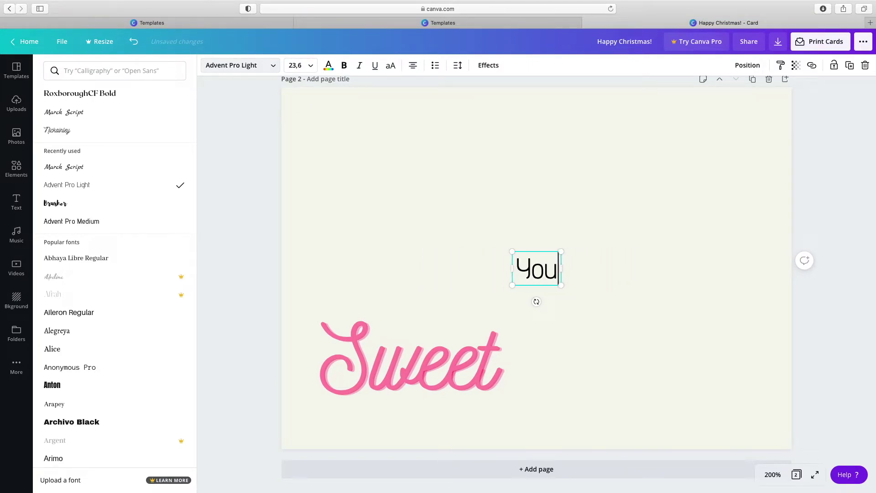
text(De)
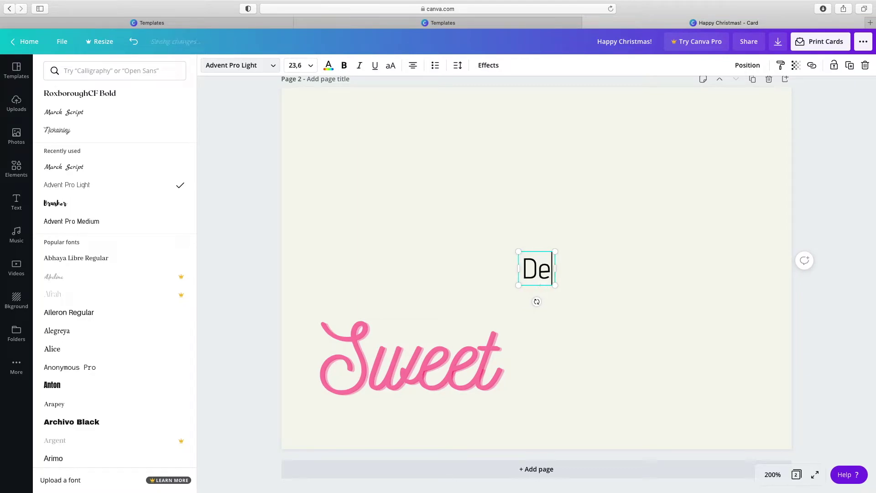
text(ar classmates,)
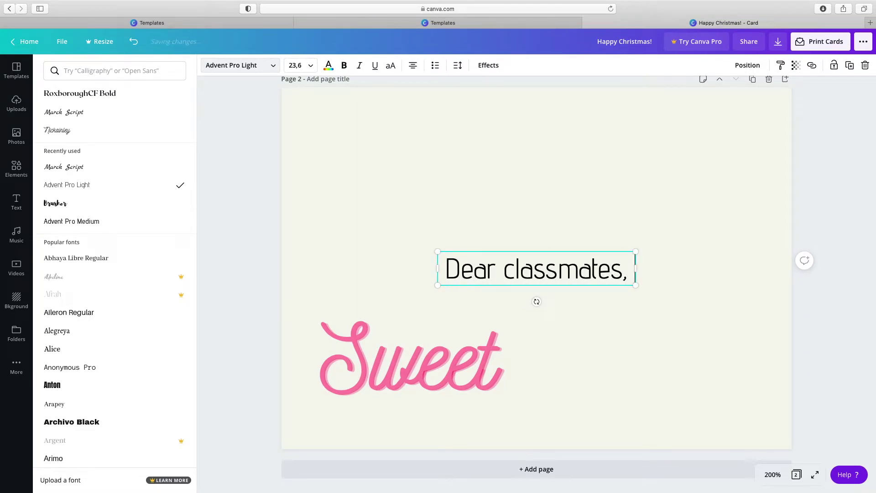
key(Return)
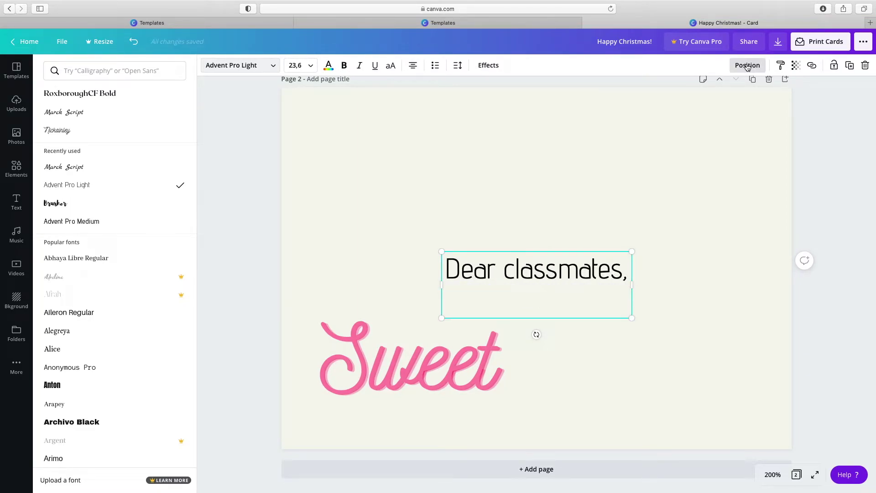
- Align the message box to the page top and move it to the upper left
click(748, 65)
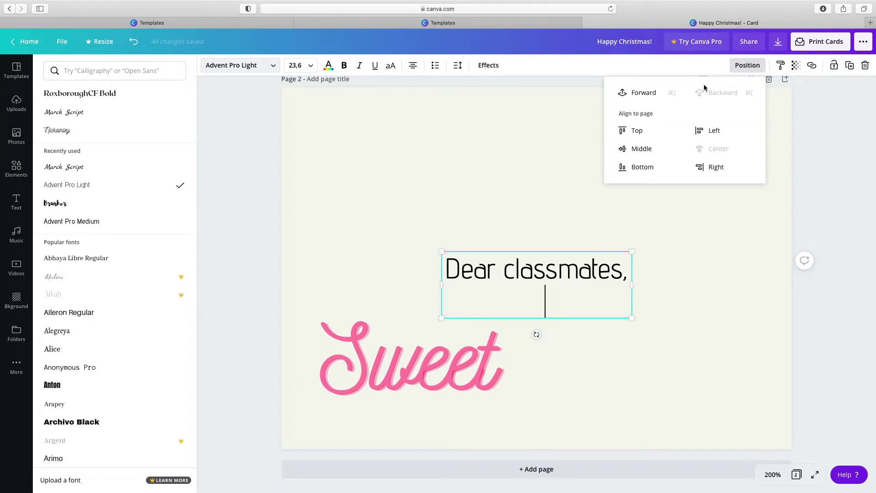
click(638, 132)
click(532, 103)
key(shift+super+Right)
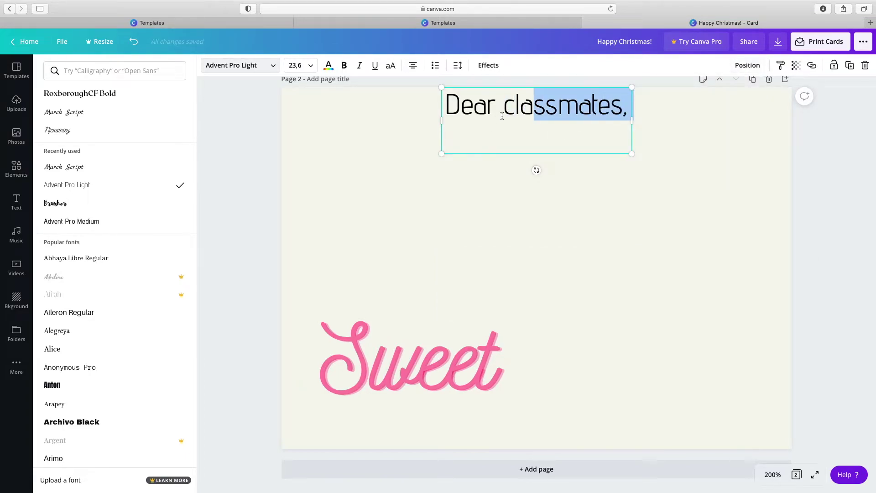
click(579, 104)
drag(547, 88, 424, 124)
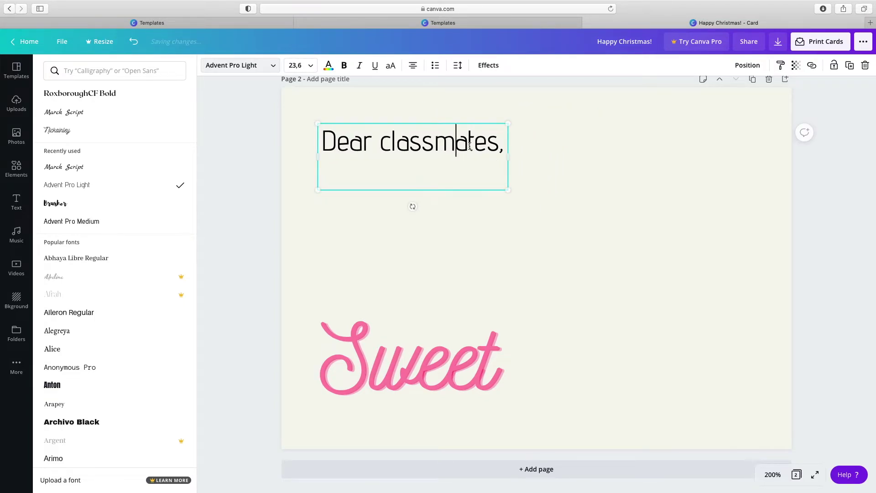
- Left-align the message, add 'I hope ...' and 'Best wishes,', then start erasing the Sweet text
click(504, 145)
key(Return)
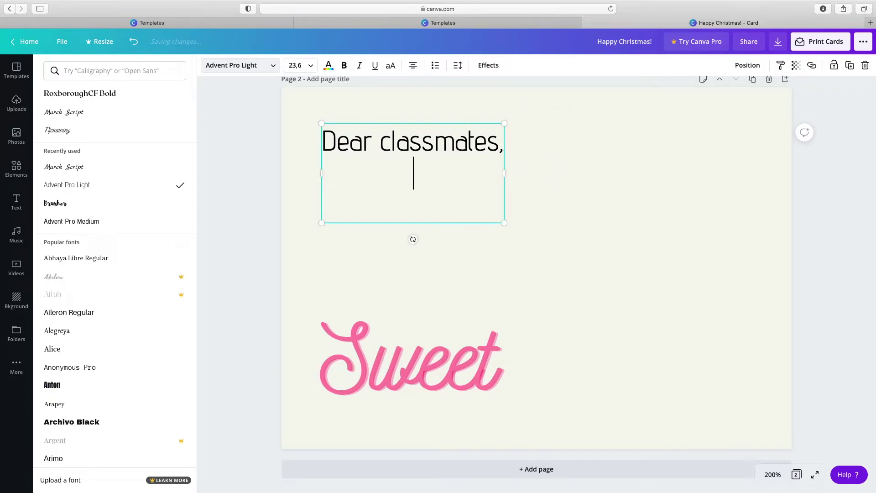
click(415, 65)
text(I hope)
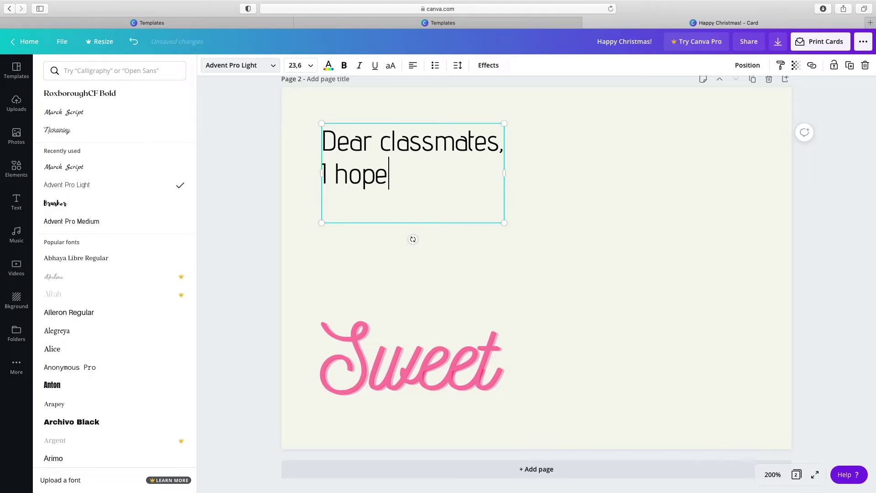
text( ...)
key(Return)
key(Return)
text(Best )
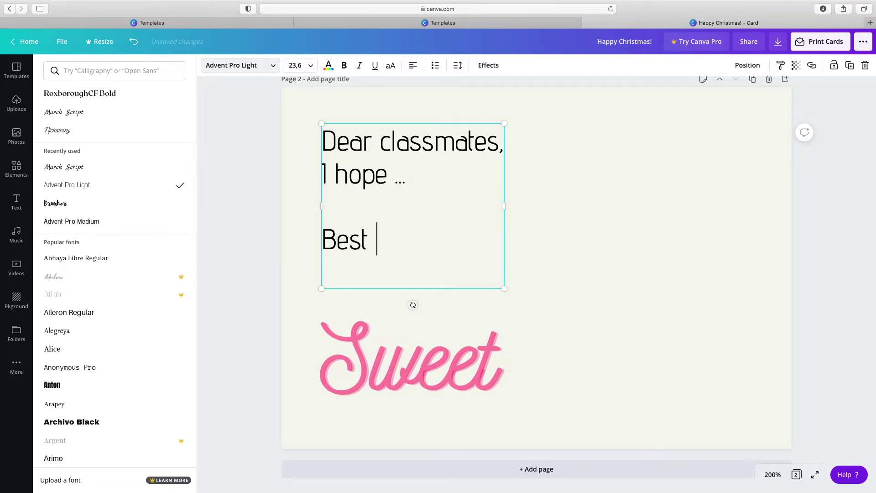
text(wishes)
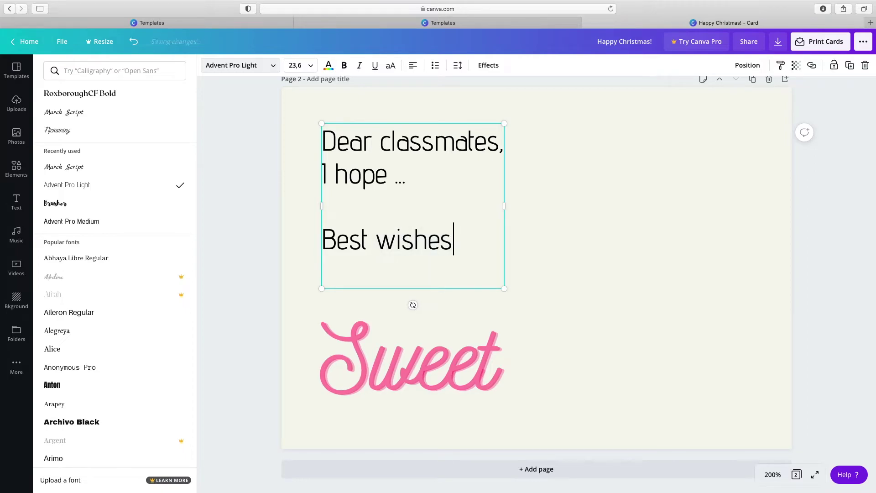
text(,)
key(Return)
click(499, 361)
key(BackSpace)
key(BackSpace)
key(BackSpace)
key(BackSpace)
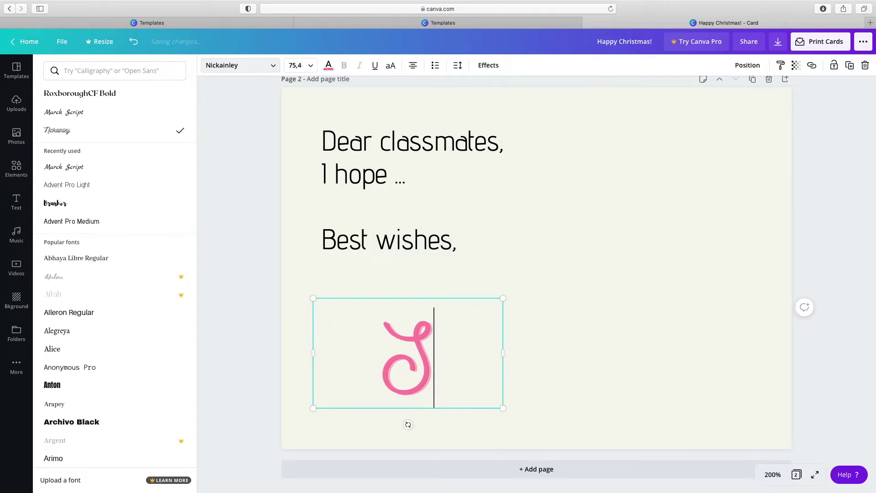
- Change the pink script text to 'Happy Christmas', undoing a trial rescale
key(BackSpace)
text(Hap)
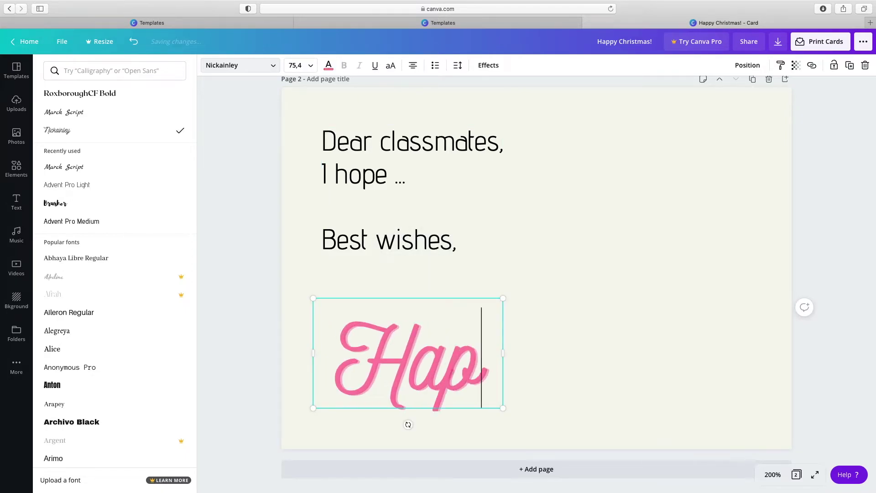
text(py Ch)
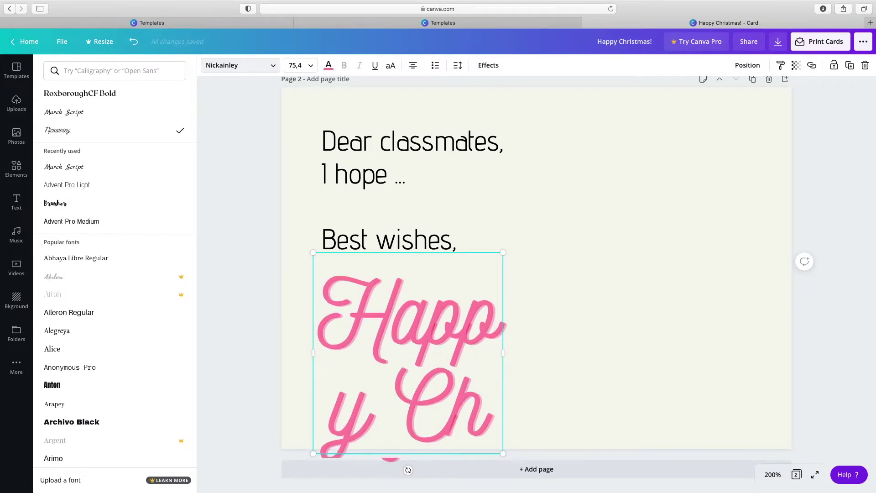
text(ristmas)
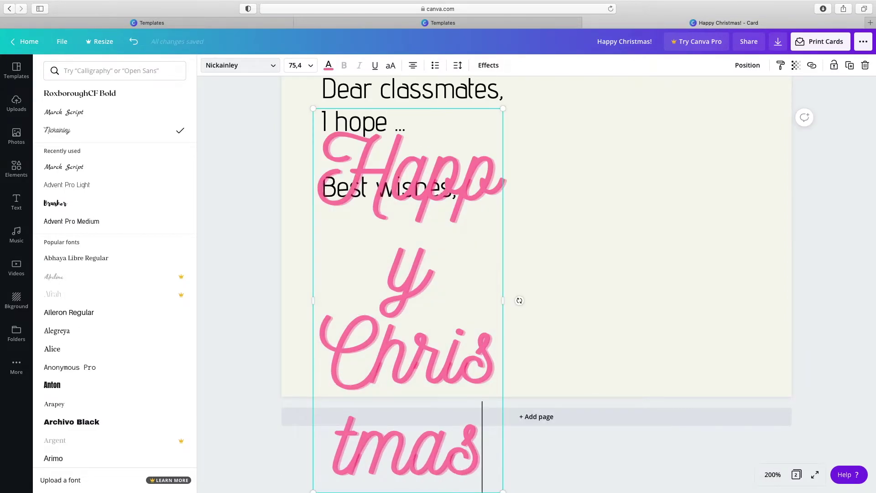
drag(313, 109, 401, 354)
key(super+z)
- Position Happy Christmas at the page bottom and shrink it to a single line
click(742, 67)
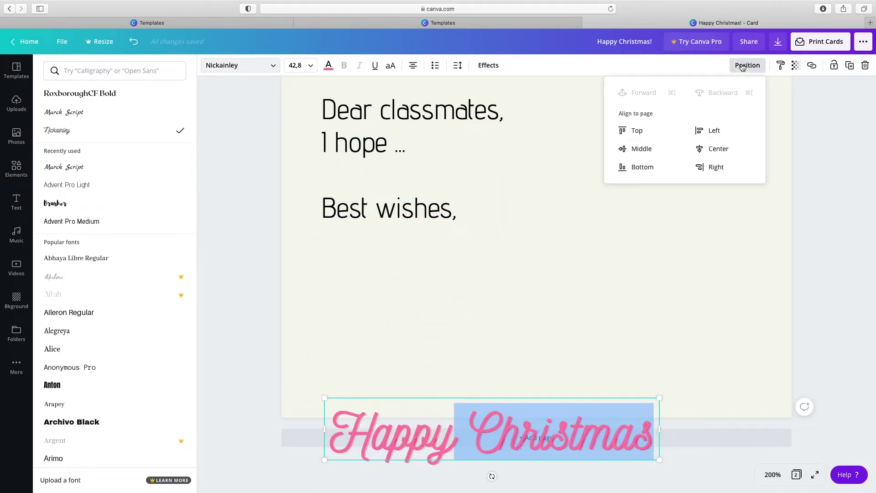
click(640, 166)
drag(660, 449, 537, 422)
key(Escape)
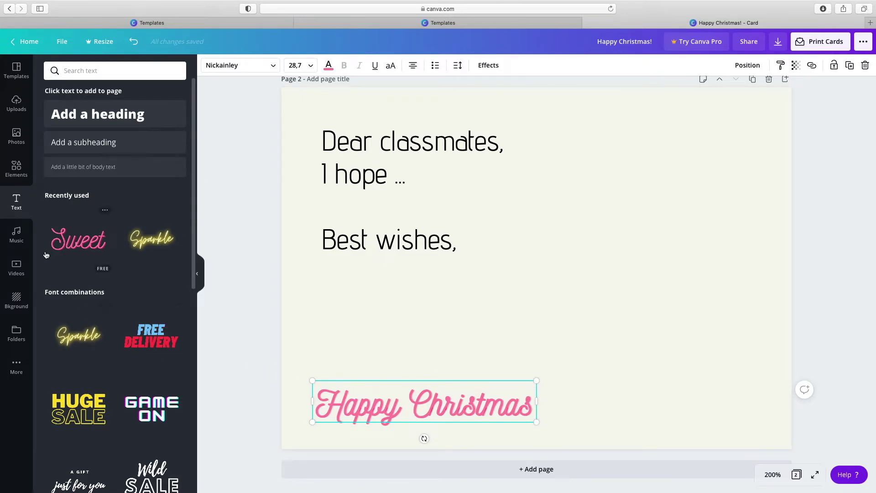
- Browse the Music, Videos and Background libraries, then search apps for 'Gi' to find GIPHY
click(17, 233)
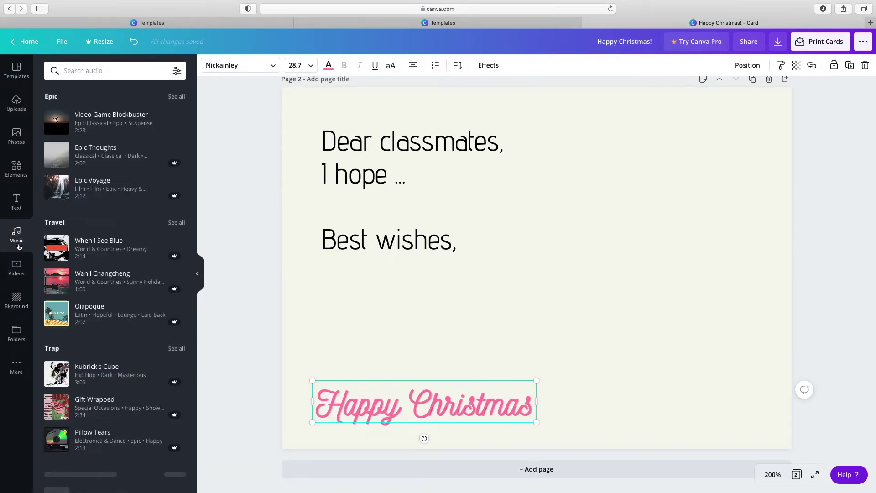
click(16, 266)
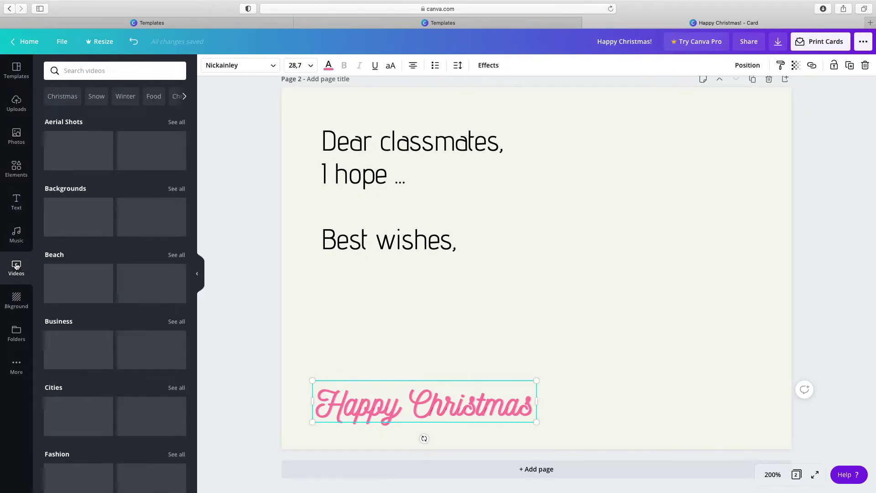
click(17, 299)
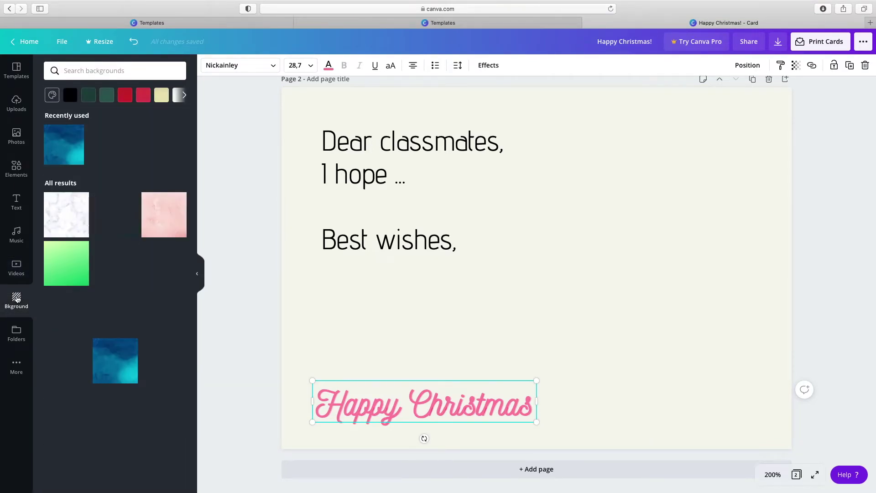
click(16, 366)
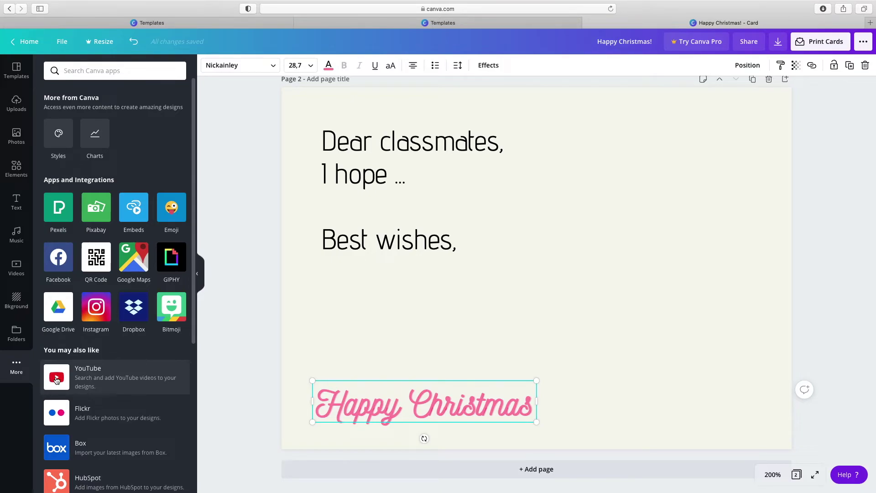
text(G)
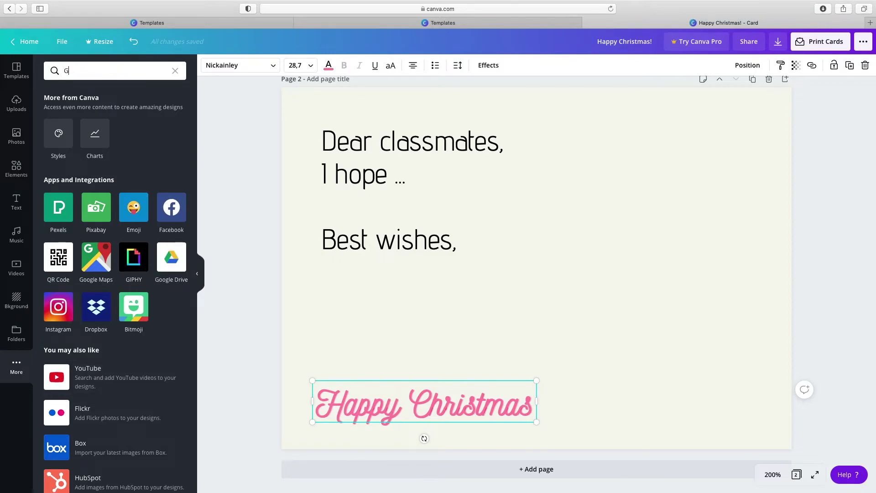
text(i)
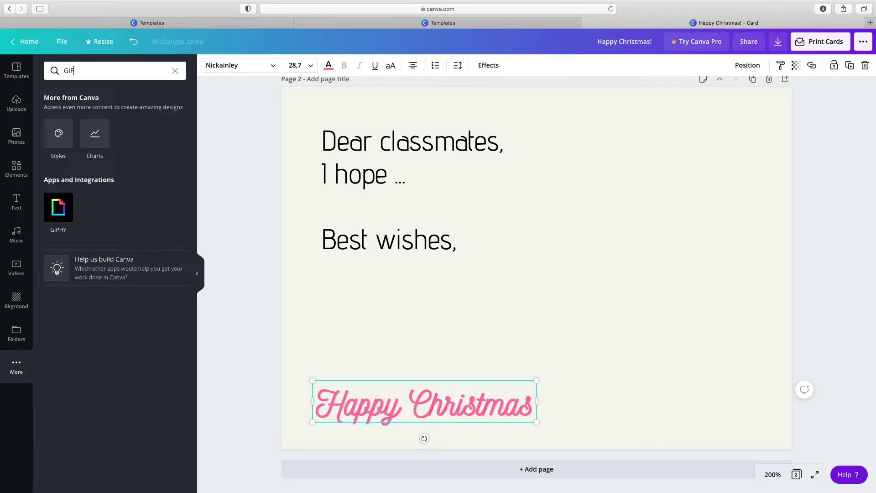
- Search GIPHY for 'transparent Christmas' GIFs
click(59, 211)
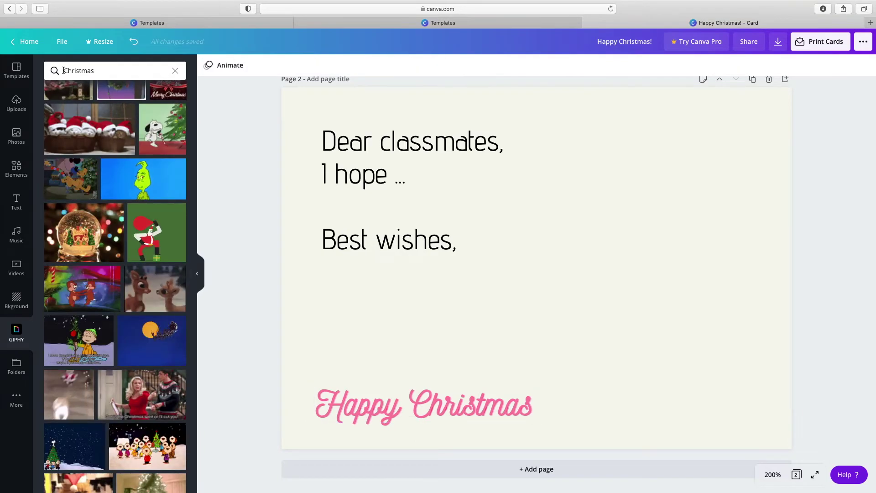
click(64, 70)
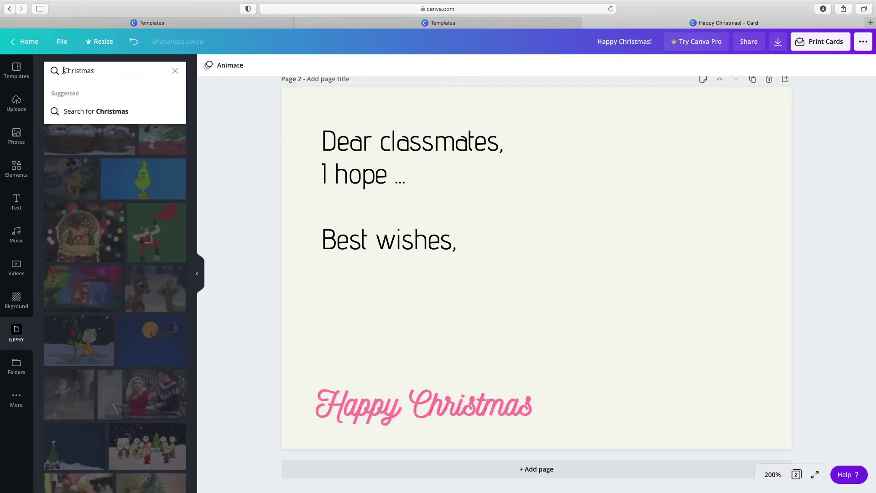
text(transpar)
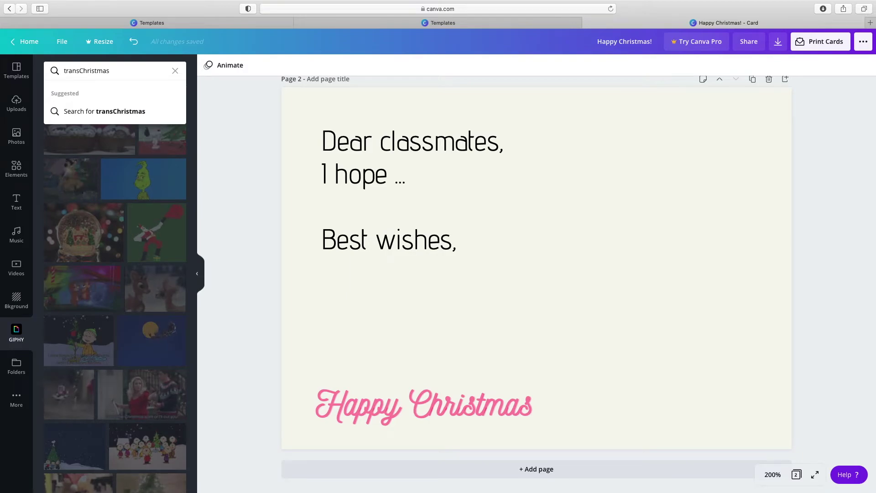
text(ent)
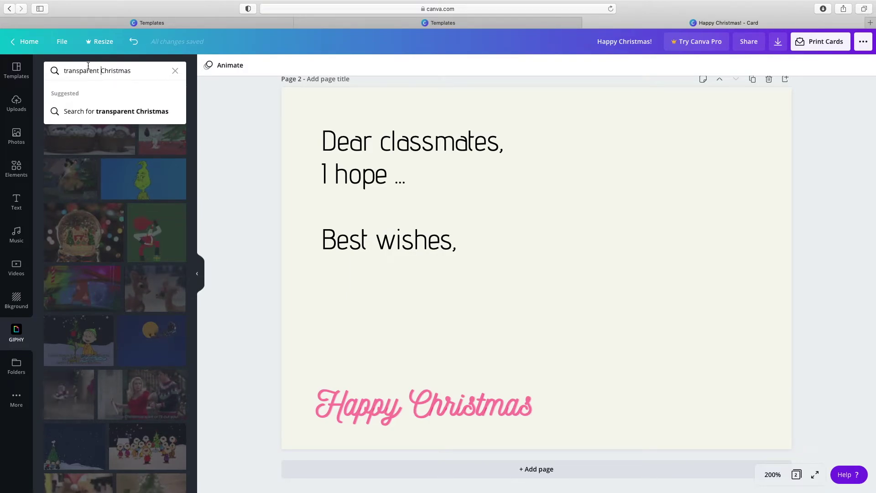
click(135, 113)
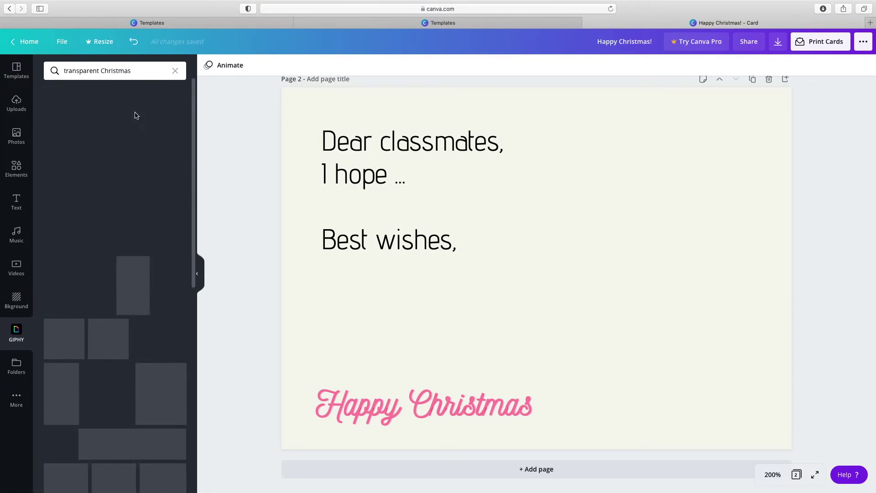
scroll(135, 115, down, 5)
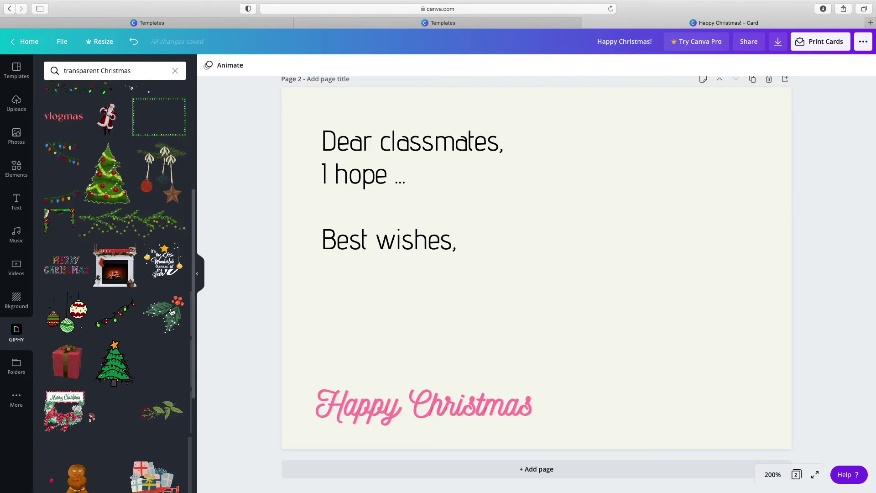
- Add the holly sticker, shrink it and place it in page 2's top-right corner
click(166, 314)
drag(393, 124, 566, 297)
drag(628, 355, 703, 178)
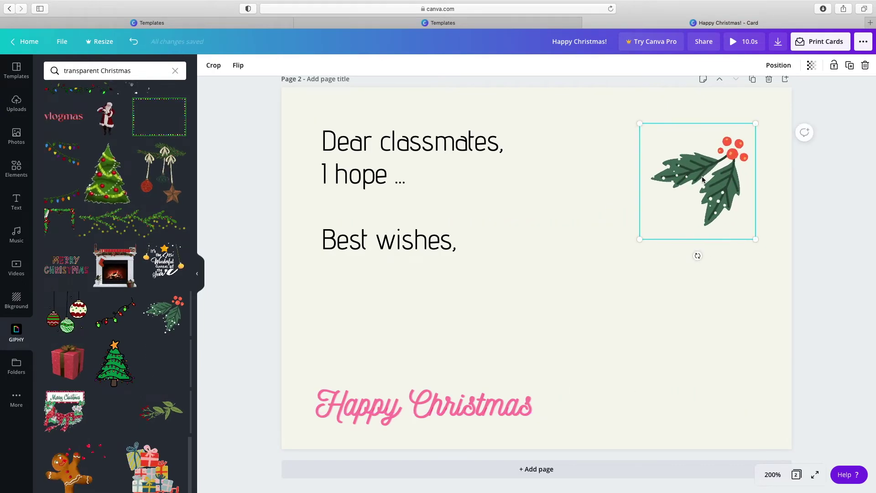
- Recolour the Happy Christmas script text with the orange default swatch
click(492, 402)
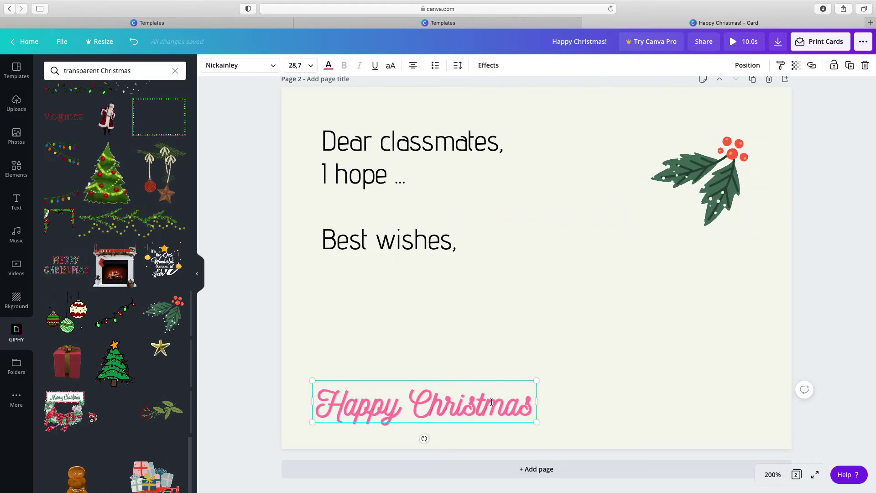
click(329, 66)
click(176, 339)
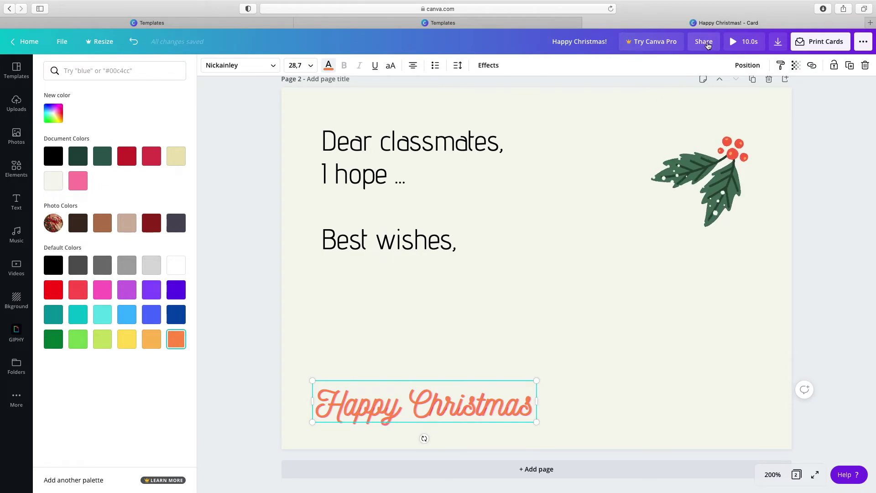
- Copy a view-only share link for the card via the '...' menu's Share link
click(705, 42)
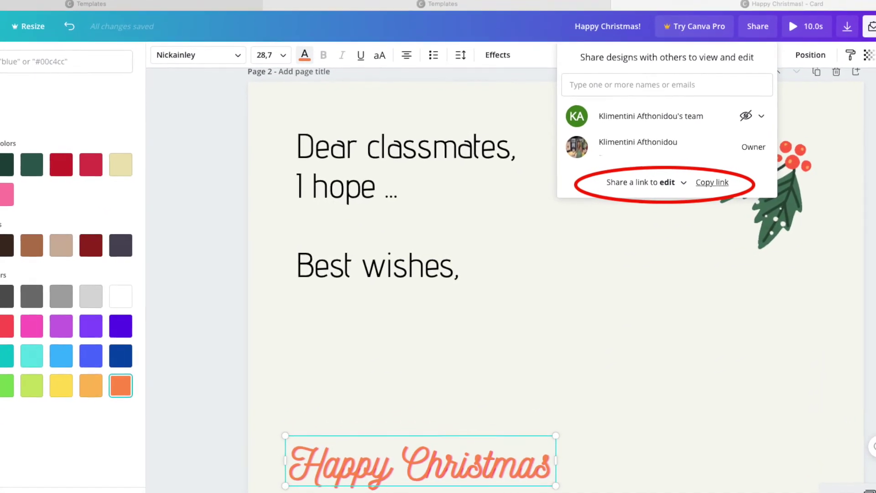
click(785, 16)
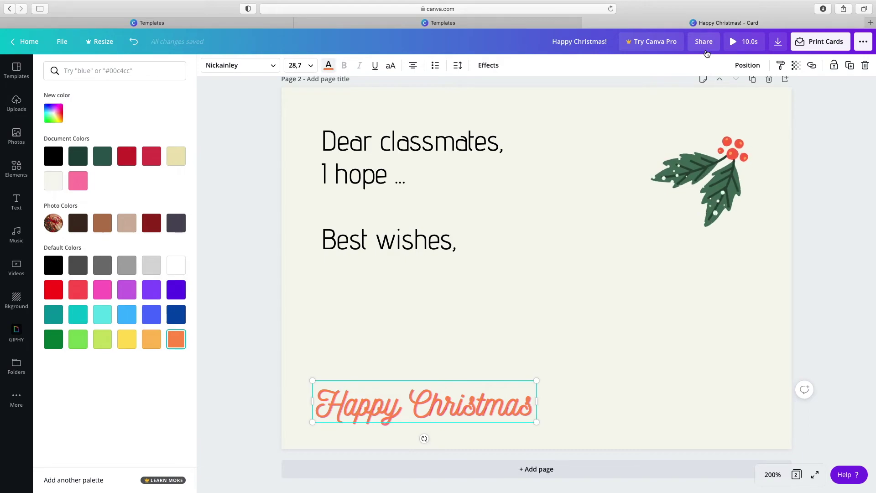
click(863, 45)
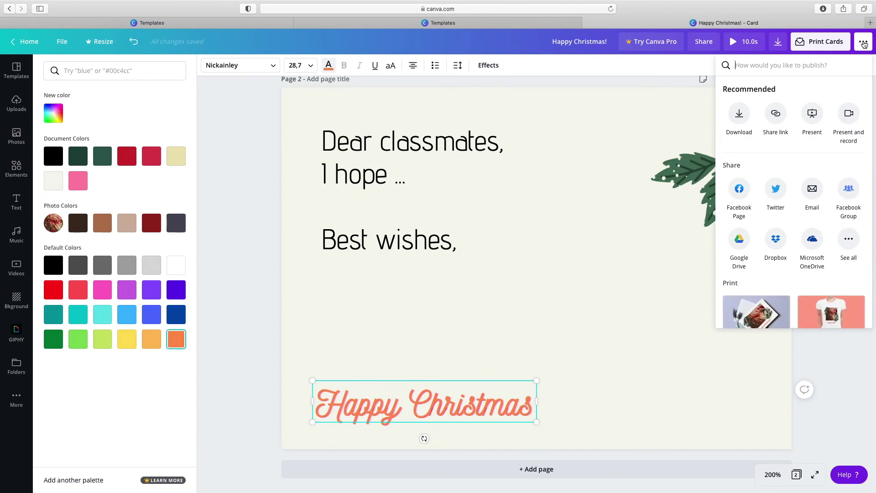
click(777, 114)
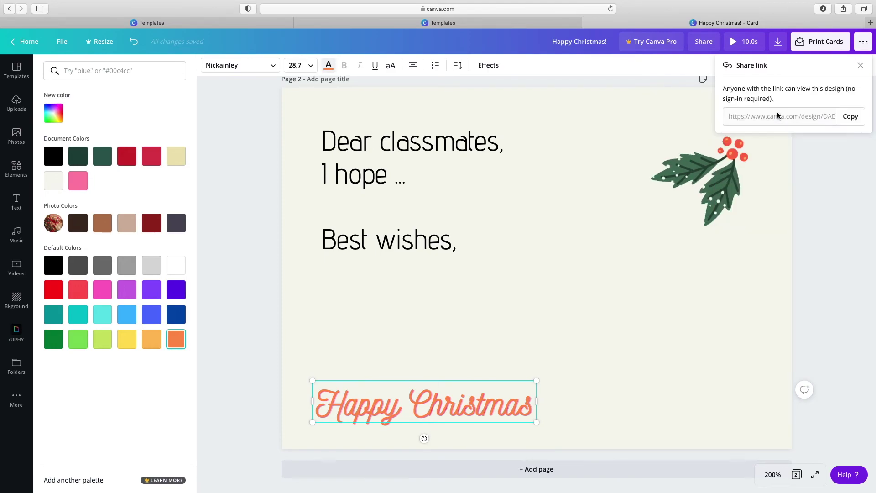
click(851, 118)
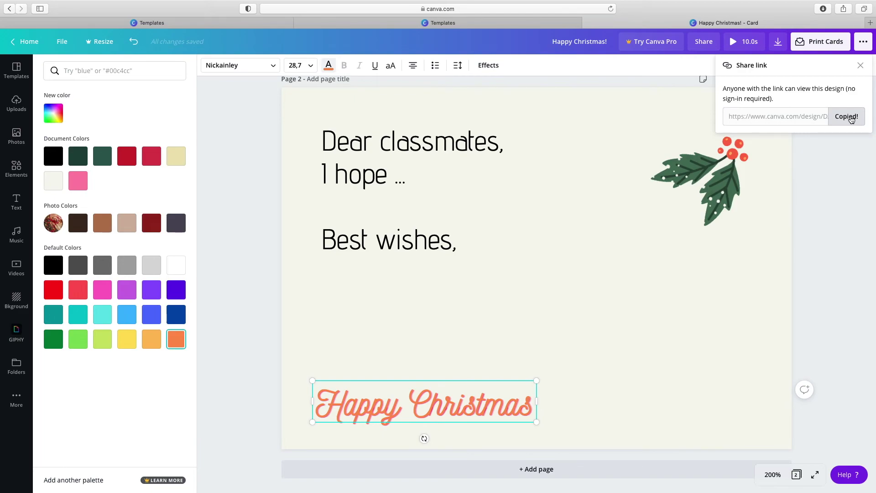
click(863, 41)
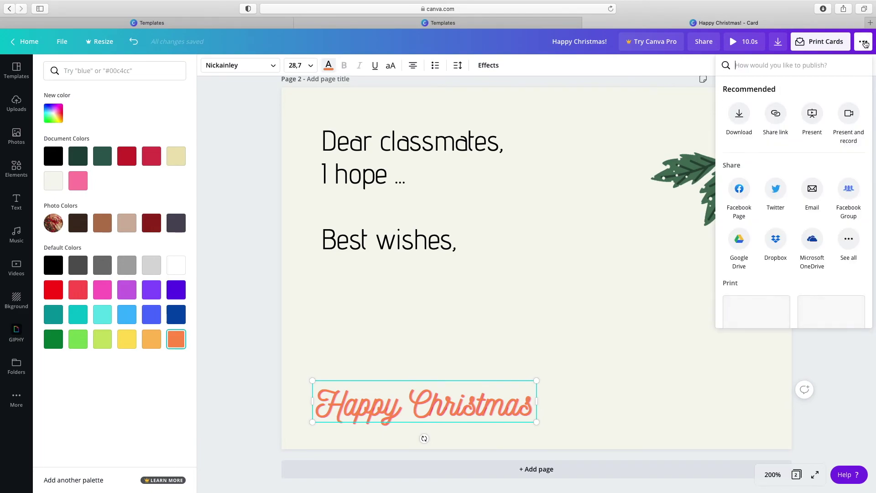
- Download both card pages as an MP4 Video, keeping All pages selected
click(740, 114)
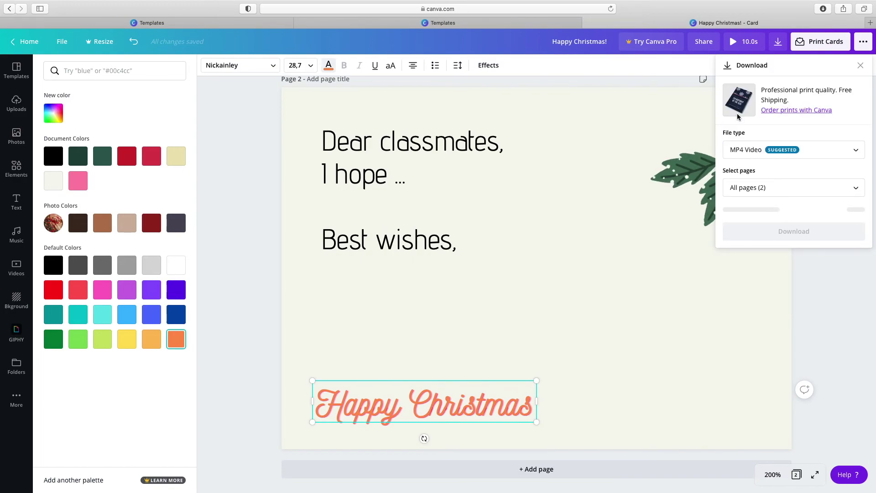
click(857, 150)
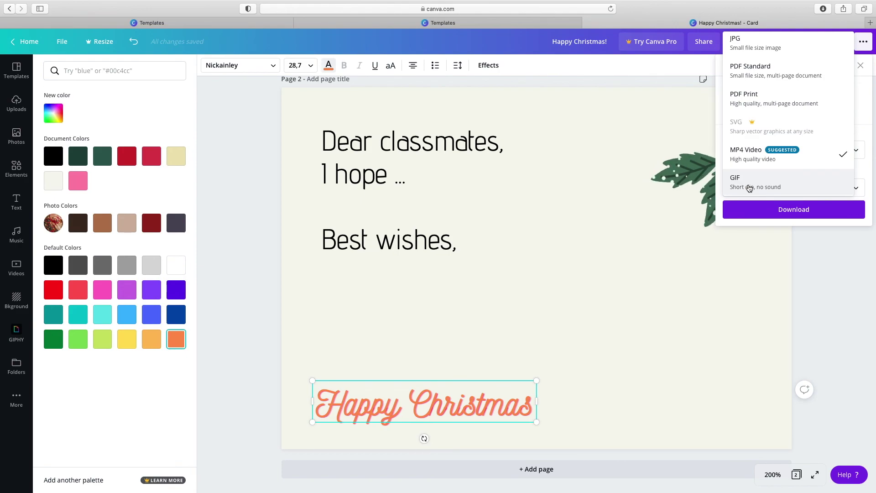
click(793, 213)
click(794, 210)
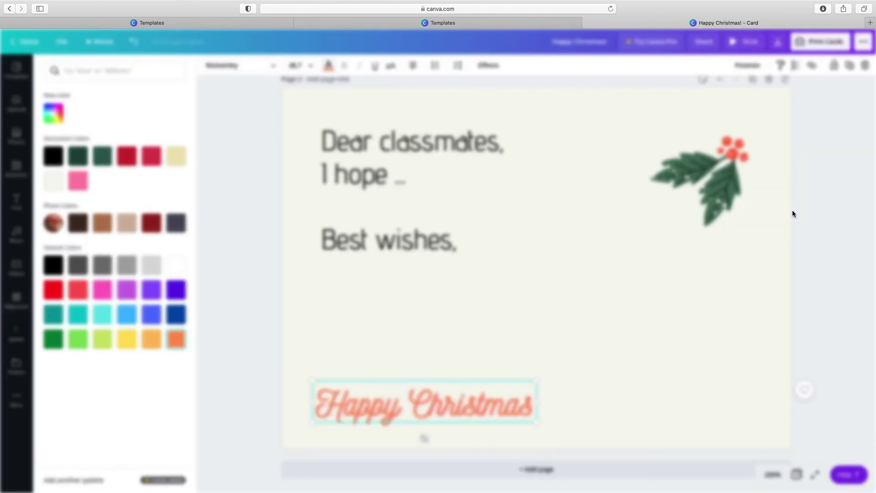